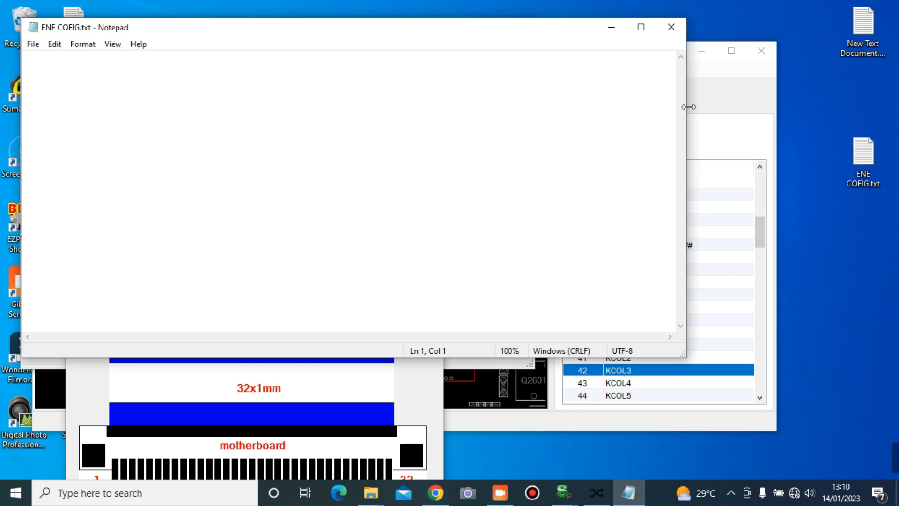
# - Move the ENE COFIG.txt Notepad window clear of the pinout list and start its first line with "KSO3-PIN42-"
pyautogui.moveTo(120, 32); pyautogui.dragTo(757, 142)
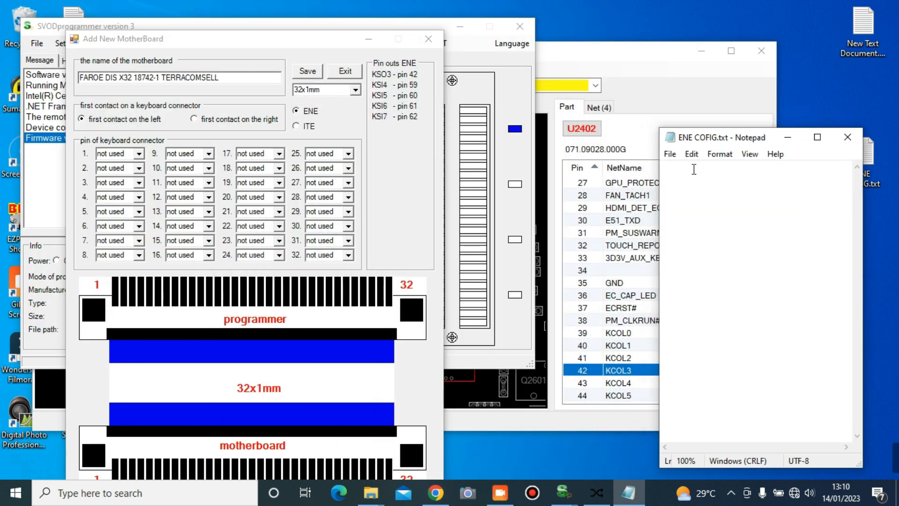
pyautogui.write('KS0')
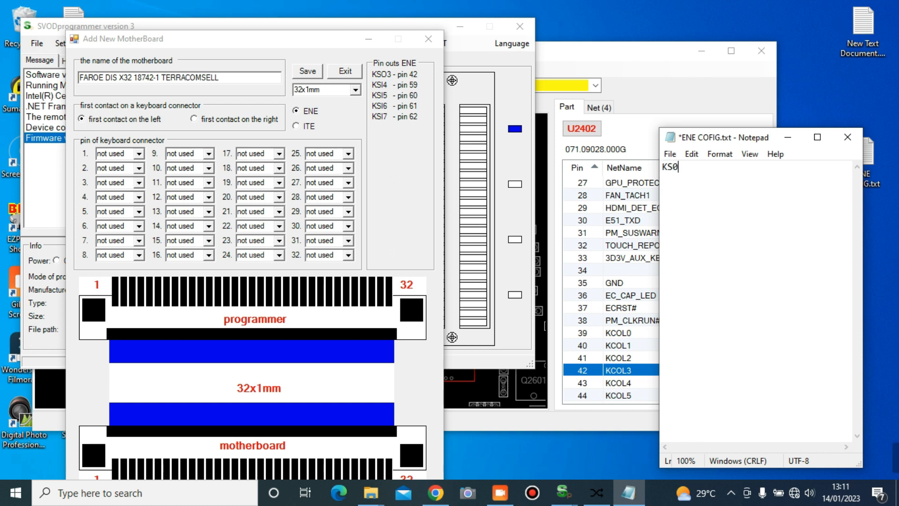
pyautogui.press('BackSpace')
pyautogui.write('O3 -')
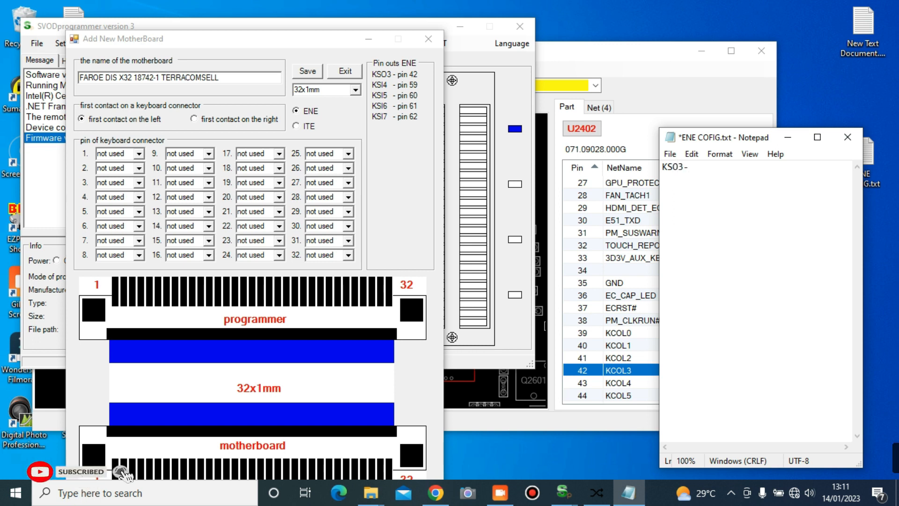
pyautogui.write('PIN42')
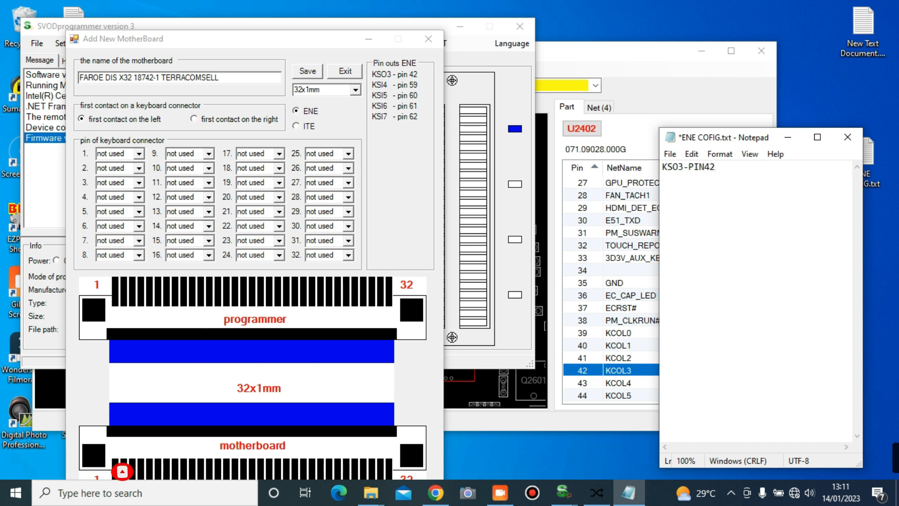
pyautogui.write('-')
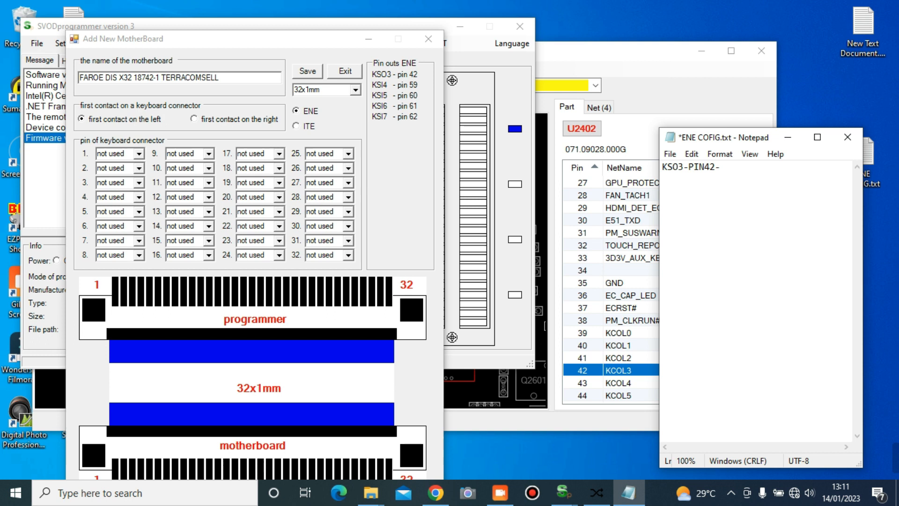
# - Select pin 42 of U2402 in the board viewer and complete the KSO3 line in Notepad with "KOL3"
pyautogui.click(492, 379)
pyautogui.moveTo(250, 190)
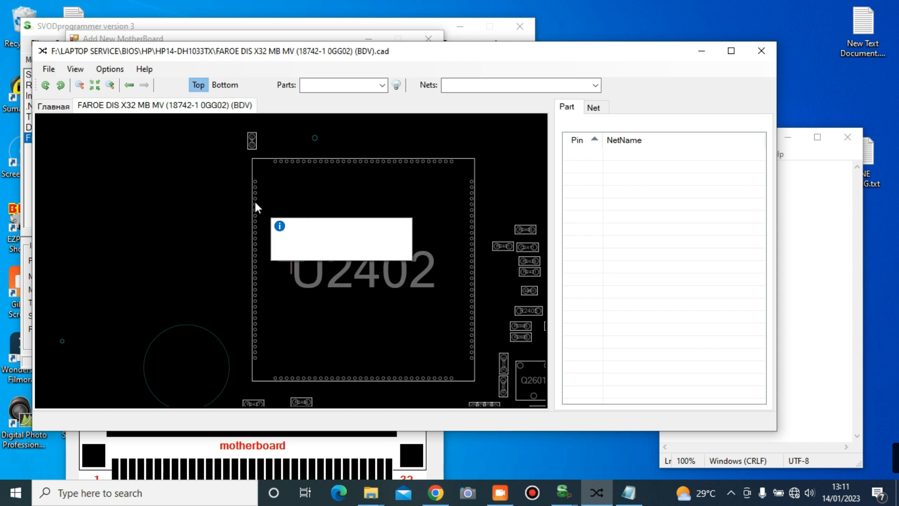
pyautogui.click(256, 232)
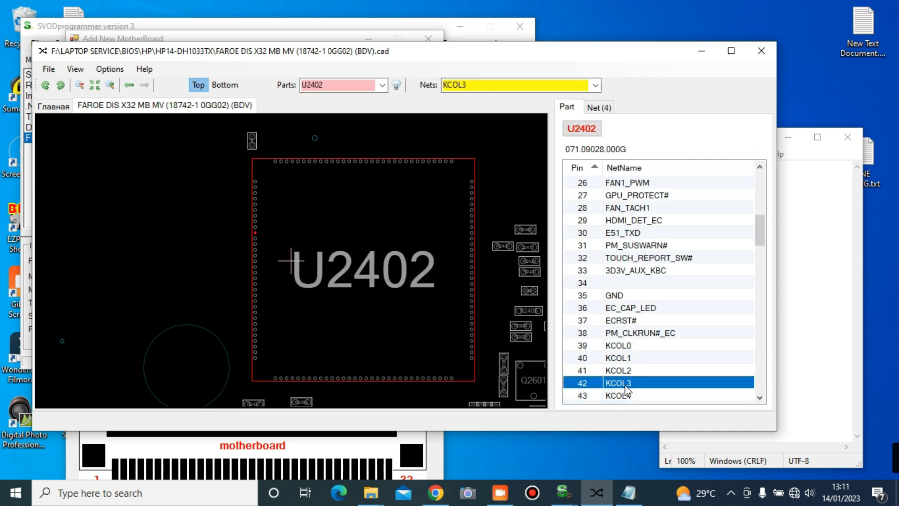
pyautogui.click(804, 289)
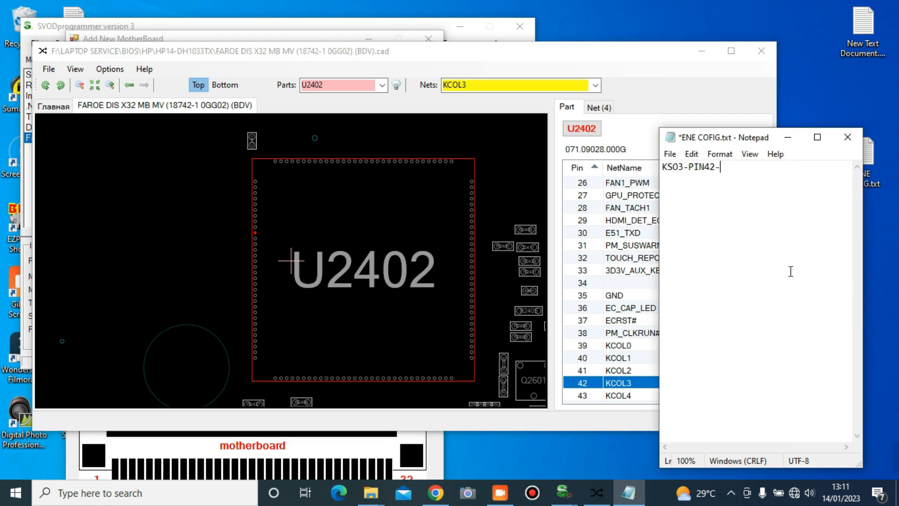
pyautogui.write('K')
pyautogui.press('Return')
# - Consult the ENE pinouts in the Add New MotherBoard window and start the second Notepad line with "KSI4-PIN59-"
pyautogui.click(349, 457)
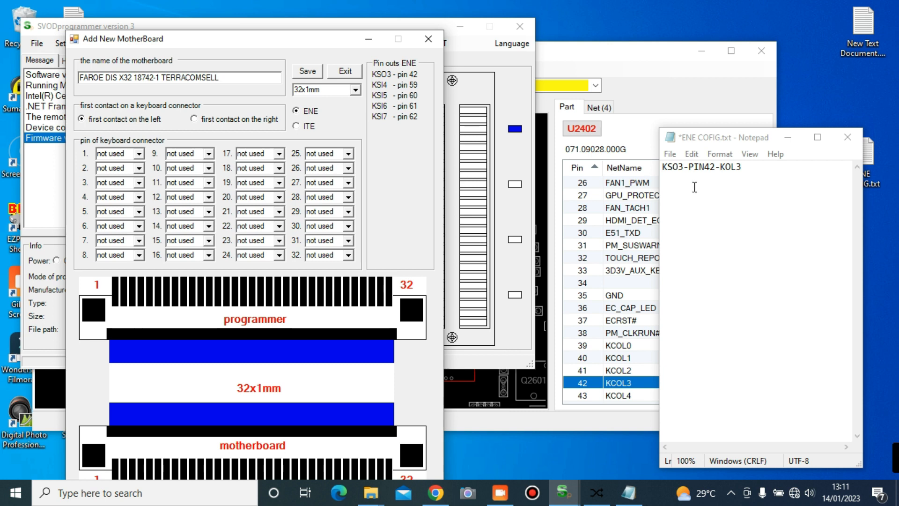
pyautogui.click(678, 184)
pyautogui.write('KSI4')
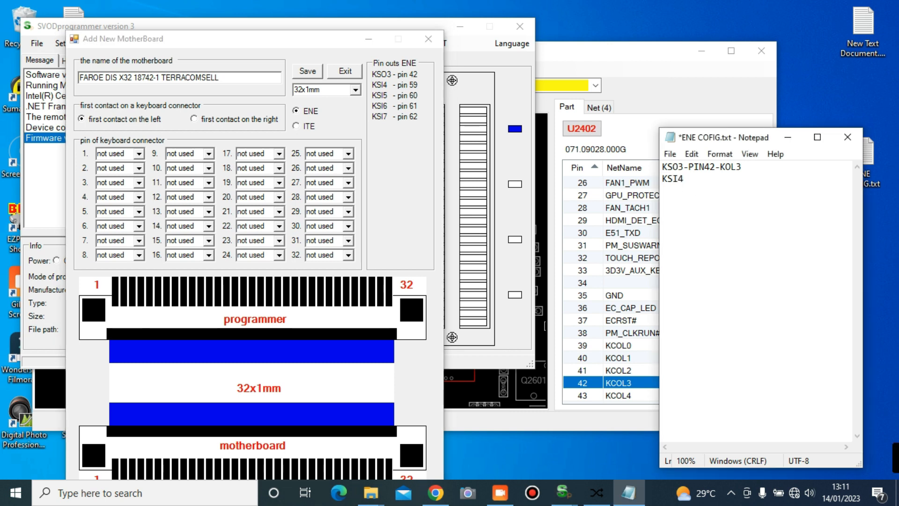
pyautogui.write('-PIN59')
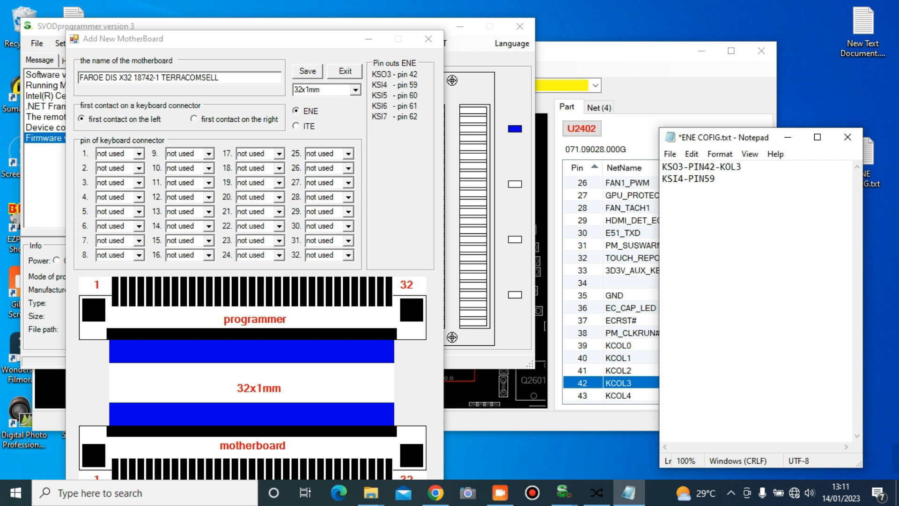
pyautogui.write('-')
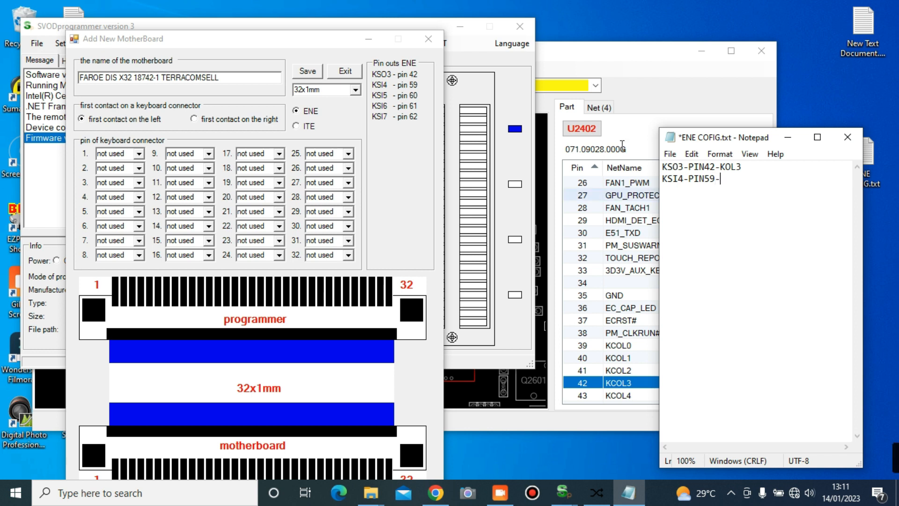
# - Select pin 59 of U2402 in the board viewer and complete the KSI4 line in Notepad with "KROW4"
pyautogui.click(479, 384)
pyautogui.click(480, 384)
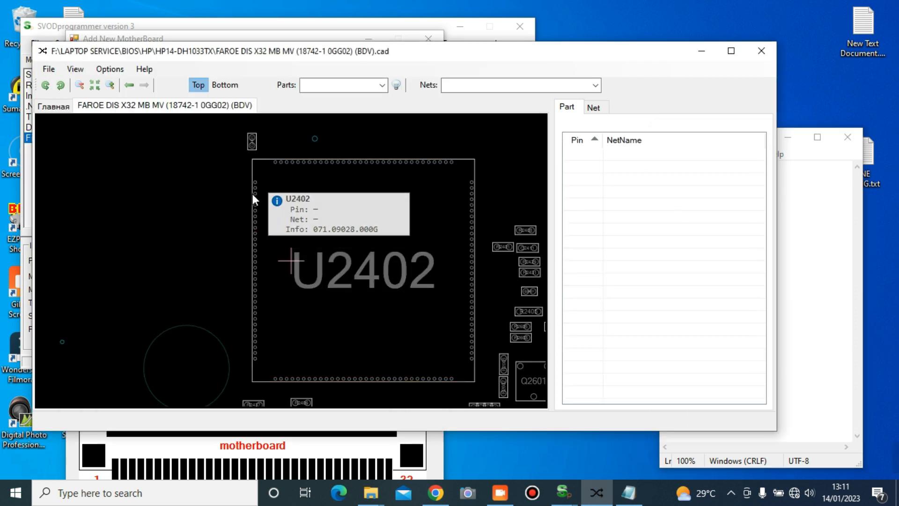
pyautogui.click(254, 333)
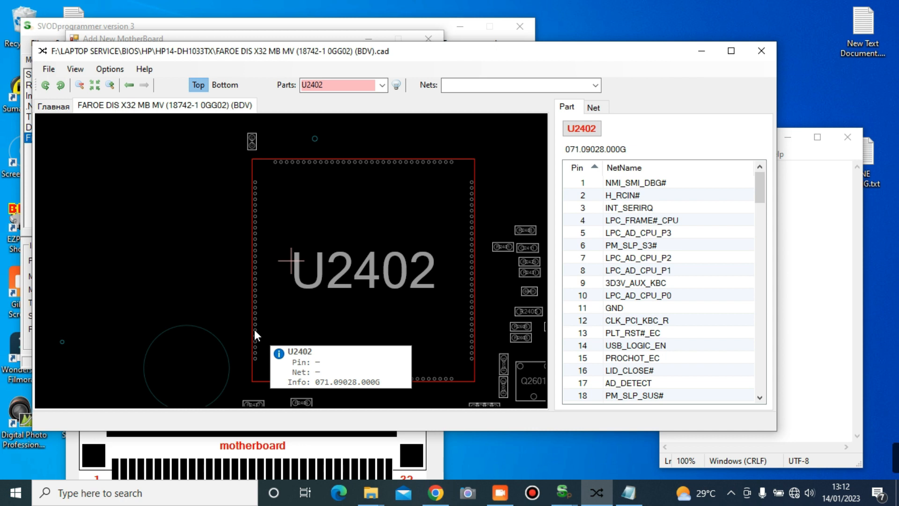
pyautogui.click(254, 330)
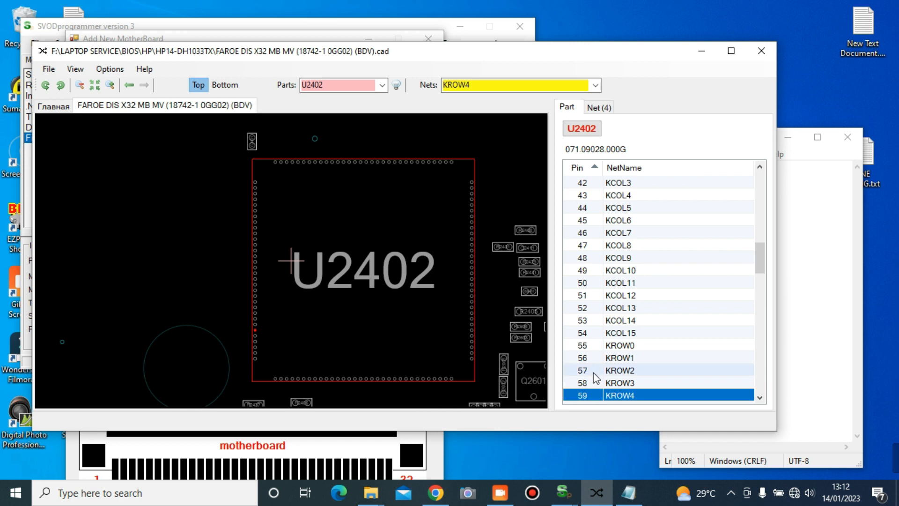
pyautogui.click(822, 243)
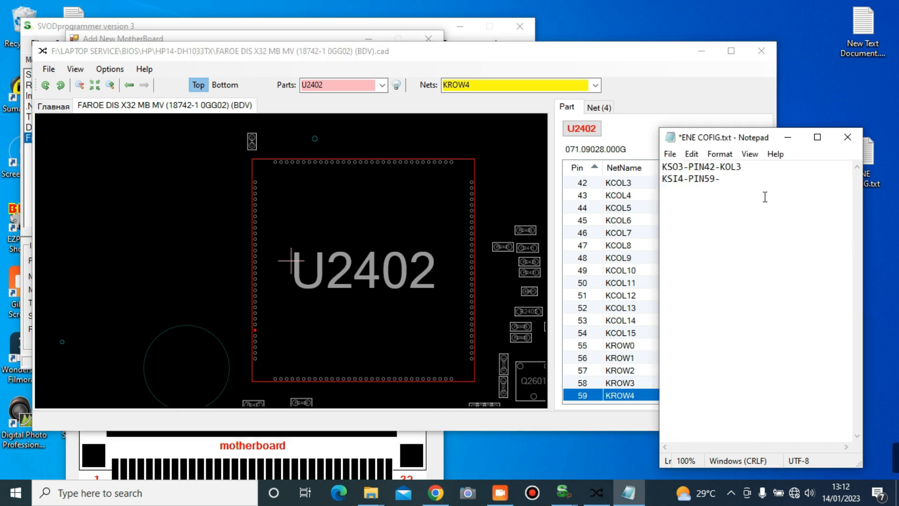
pyautogui.write('ROW4')
pyautogui.press('Return')
# - Consult the ENE pinouts in the Add New MotherBoard window and start the third Notepad line with "KSI5-PIN60-"
pyautogui.click(375, 444)
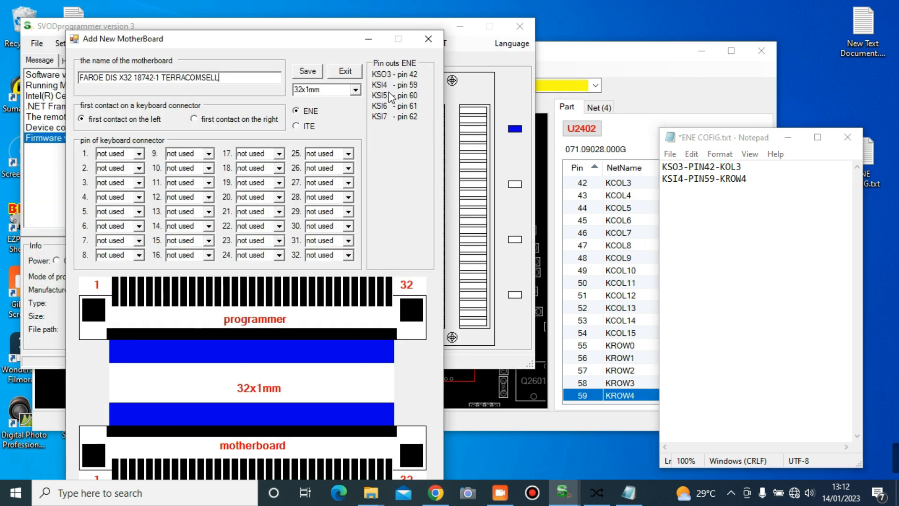
pyautogui.click(682, 199)
pyautogui.write('K')
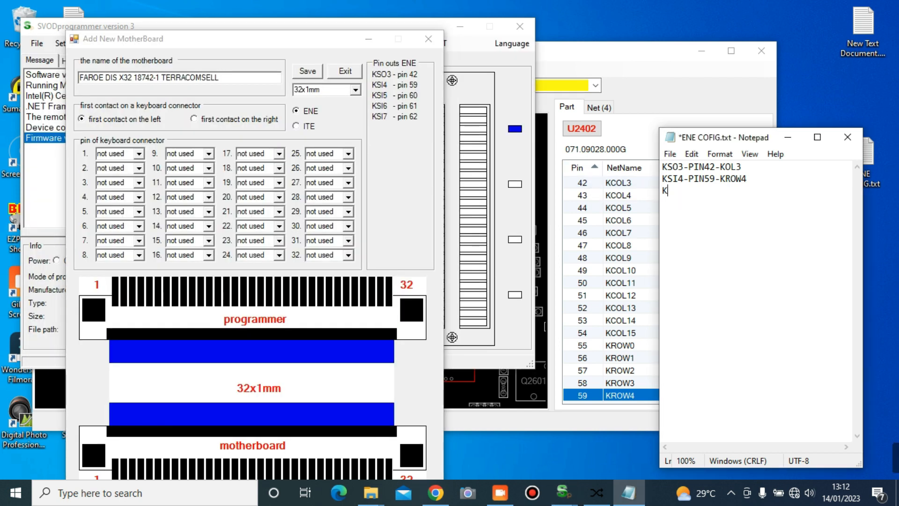
pyautogui.write('SI5-')
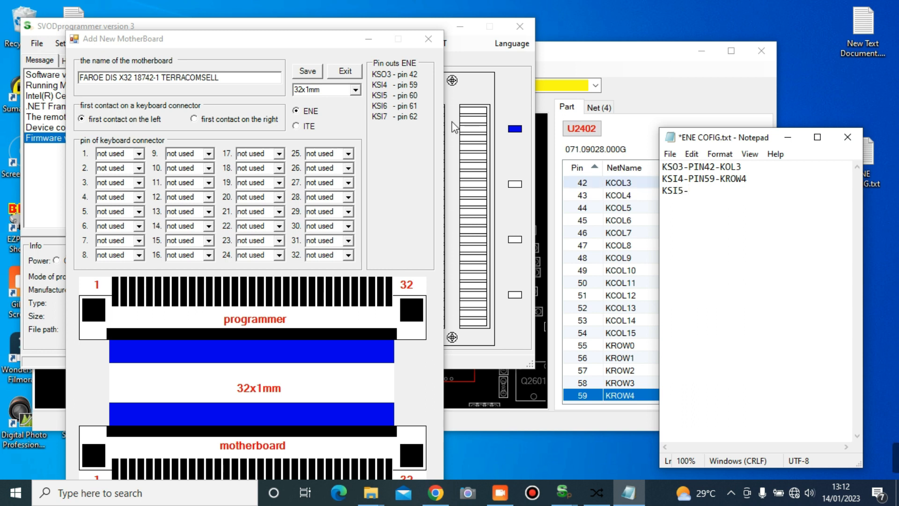
pyautogui.click(416, 108)
pyautogui.write('PIN60')
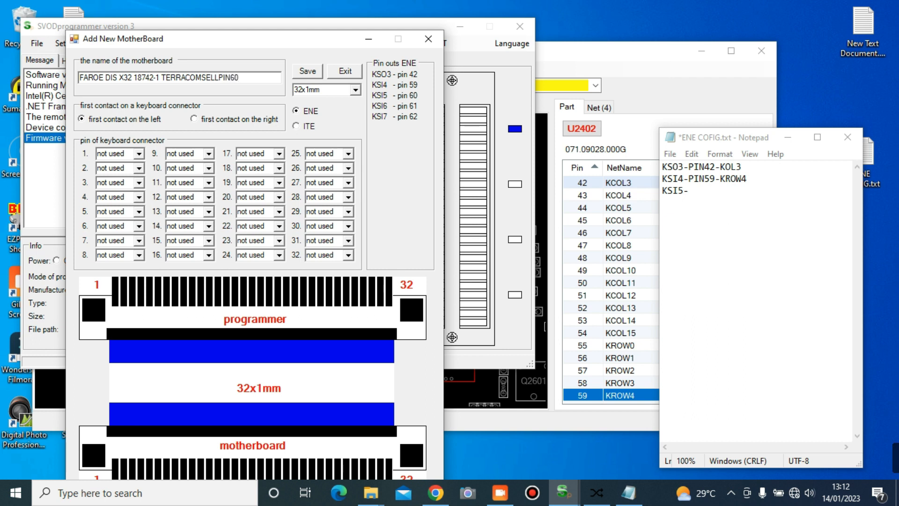
pyautogui.click(706, 204)
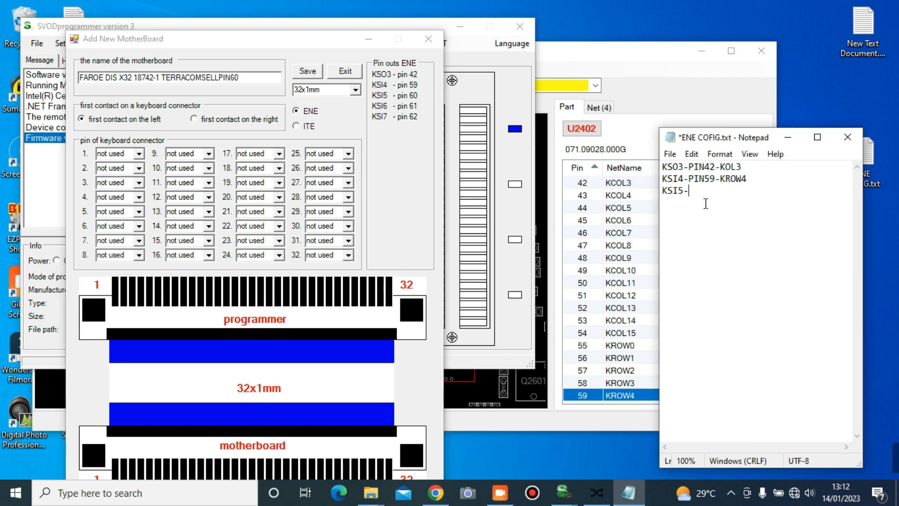
pyautogui.write('PIN60-')
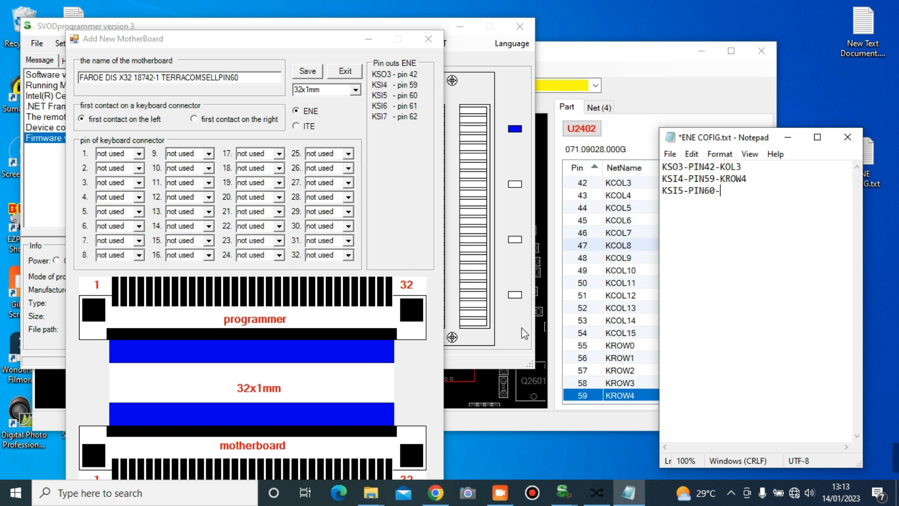
# - Select pin 60 of U2402 in the board viewer and complete the KSI5 line in Notepad with "KROW5"
pyautogui.click(478, 380)
pyautogui.moveTo(254, 357)
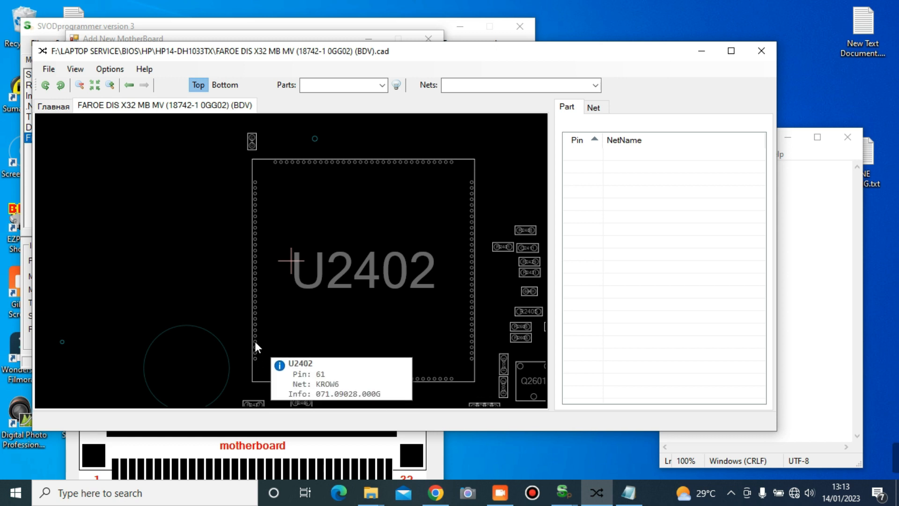
pyautogui.click(255, 335)
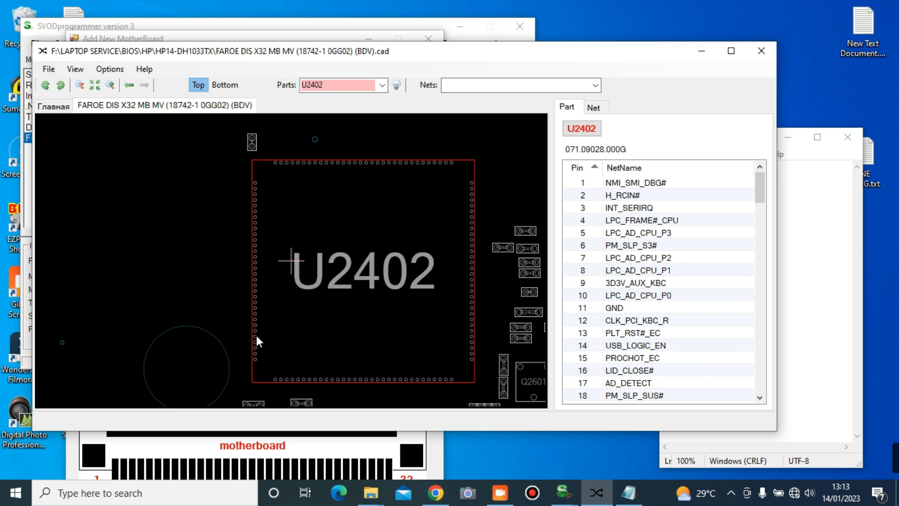
pyautogui.click(256, 336)
pyautogui.click(255, 336)
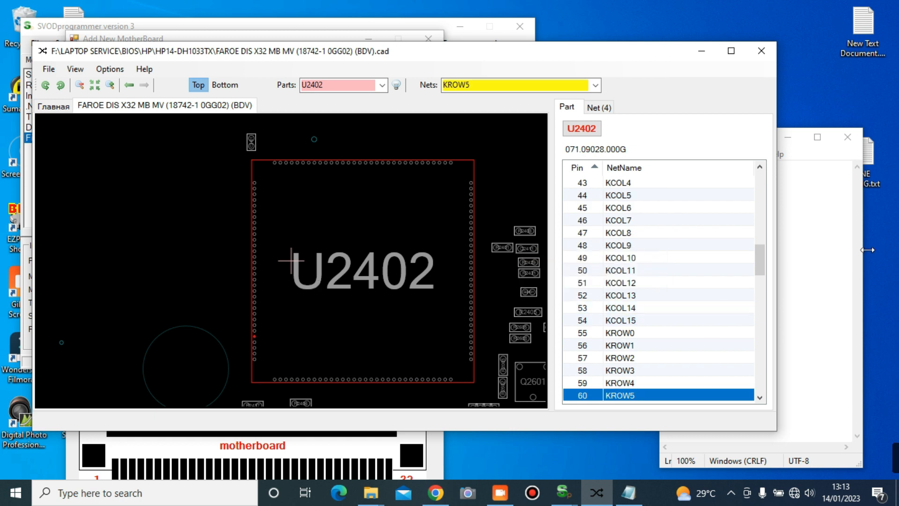
pyautogui.click(821, 240)
pyautogui.write('KROW5')
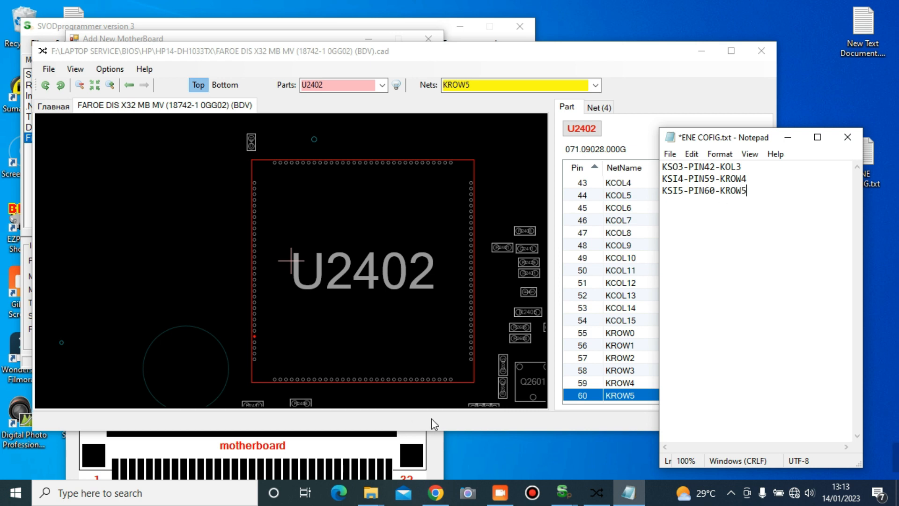
# - Consult the ENE pinouts in the Add New MotherBoard window and start the fourth Notepad line with "KSI6-"
pyautogui.click(432, 442)
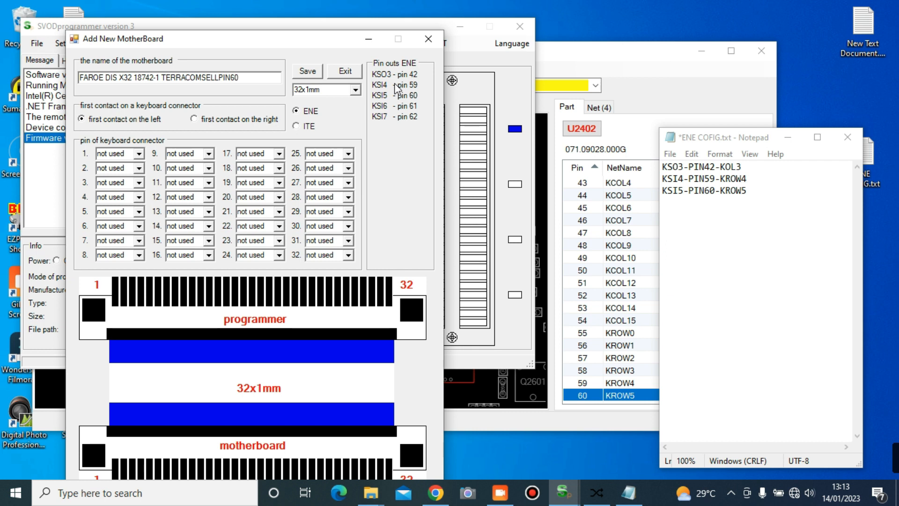
pyautogui.click(750, 192)
pyautogui.click(699, 205)
pyautogui.click(765, 193)
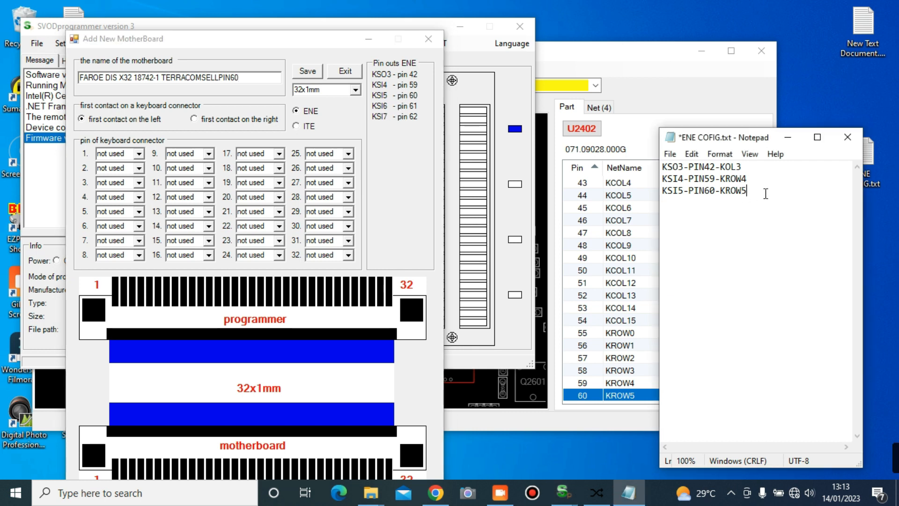
pyautogui.write('KSI6-')
# - Select pin 61 of U2402 in the board viewer and complete the KSI6 line in Notepad with "PIN61-KROW6"
pyautogui.click(451, 411)
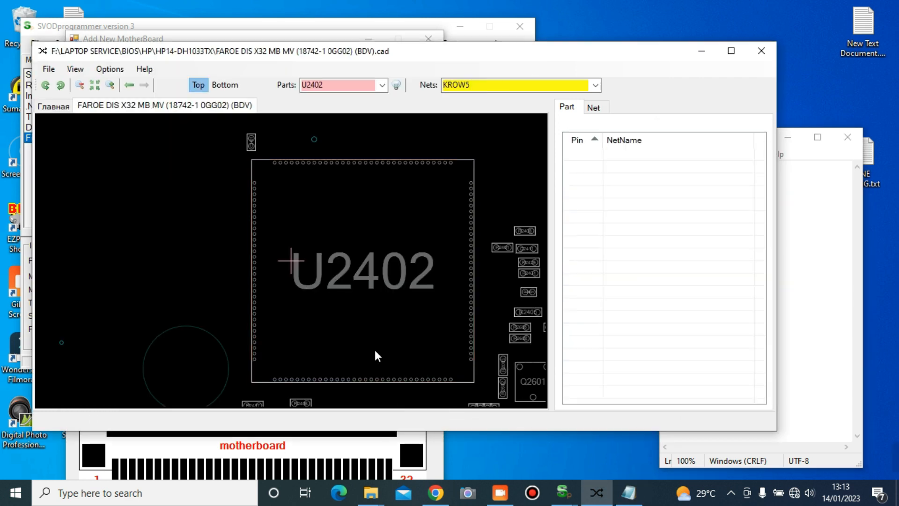
pyautogui.click(255, 356)
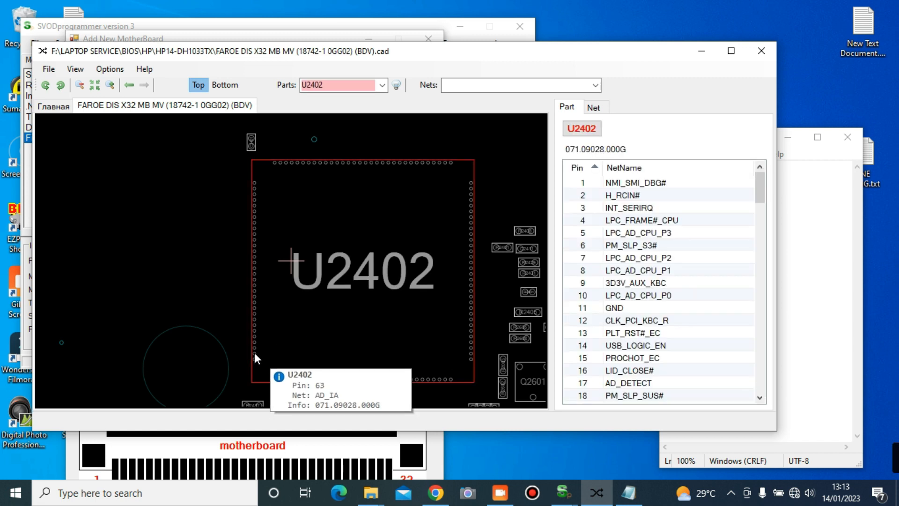
pyautogui.click(254, 352)
pyautogui.click(255, 347)
pyautogui.click(254, 342)
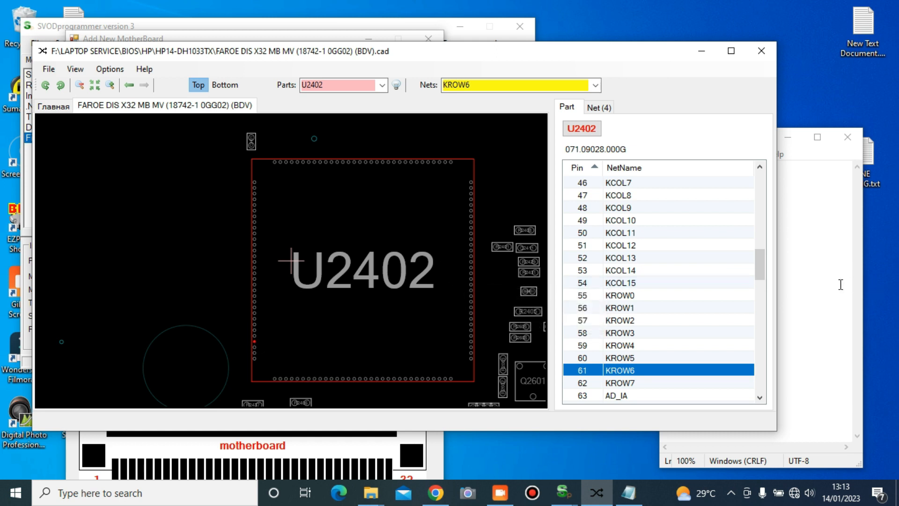
pyautogui.click(792, 229)
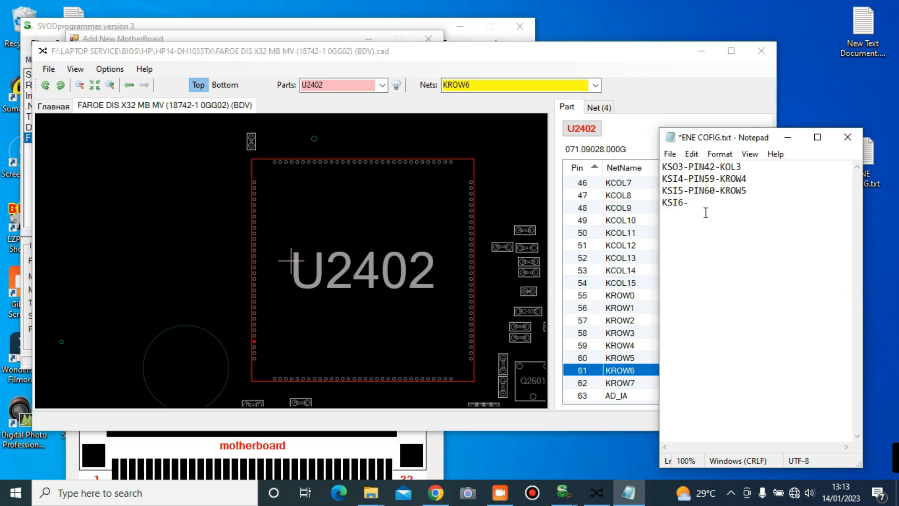
pyautogui.write('PIN61-KROW6')
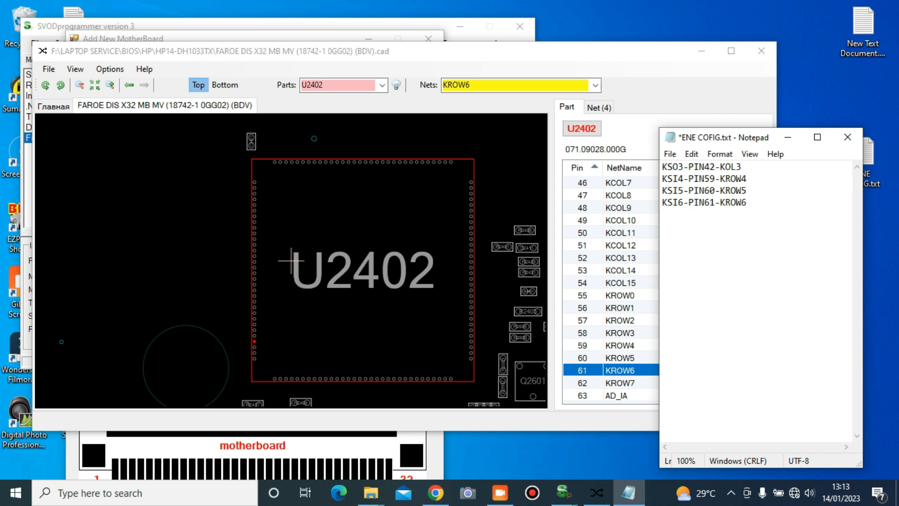
# - Consult the ENE pinouts in the Add New MotherBoard window and start the fifth Notepad line with "KSI7-PIN62-"
pyautogui.click(442, 467)
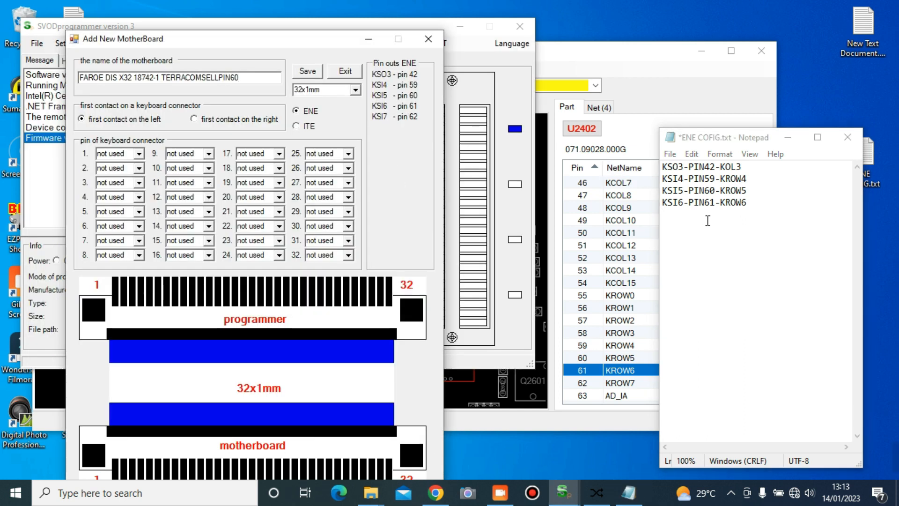
pyautogui.click(685, 231)
pyautogui.write('KSI7-')
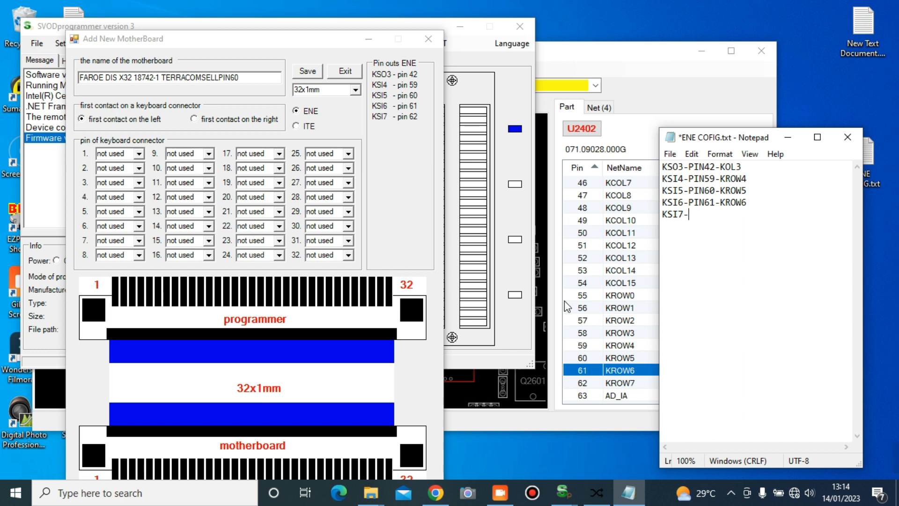
pyautogui.write('PIN62-')
# - Select pin 62 of U2402 in the board viewer, complete the KSI7 line in Notepad with "KROW7" and save the file
pyautogui.click(522, 372)
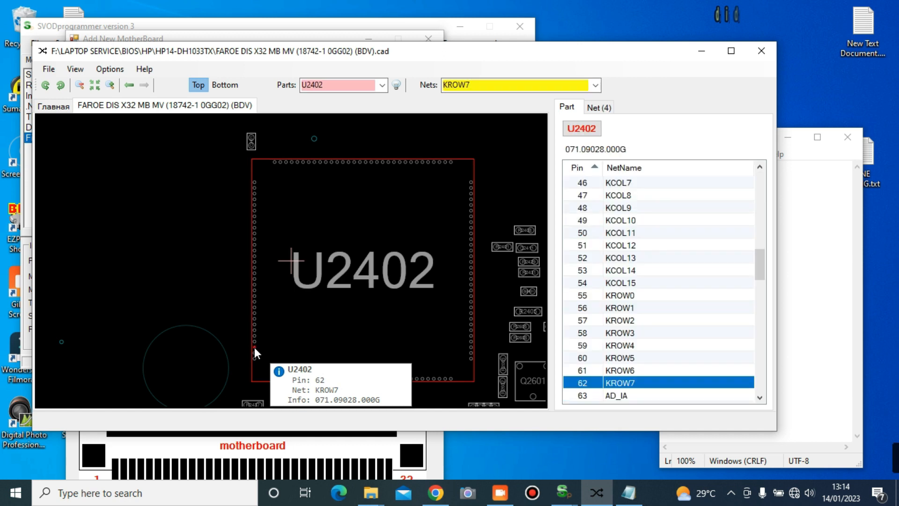
pyautogui.click(791, 215)
pyautogui.write('KSI7-PIN62-K')
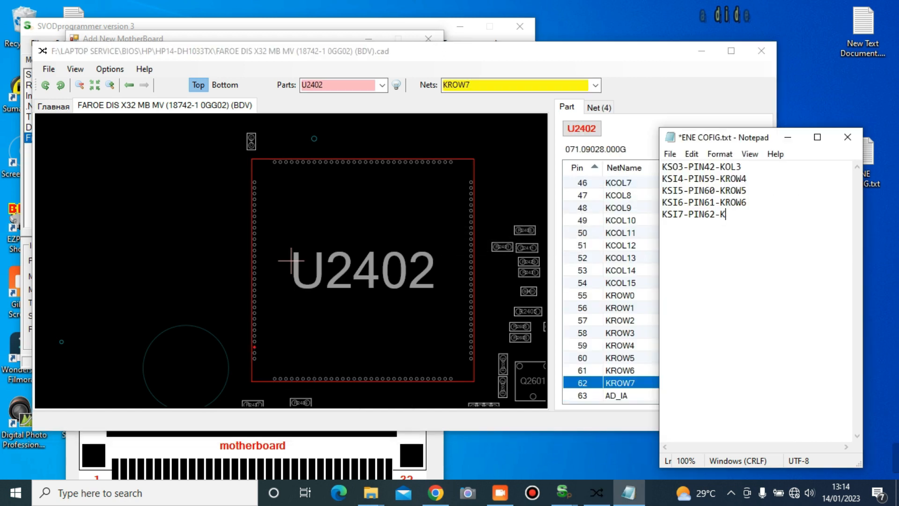
pyautogui.write('ROW7')
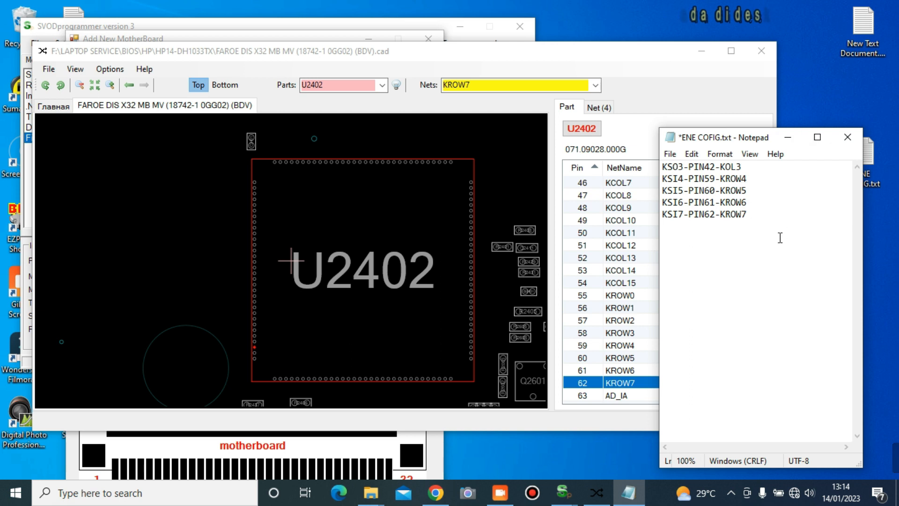
pyautogui.hotkey('ctrl', 's')
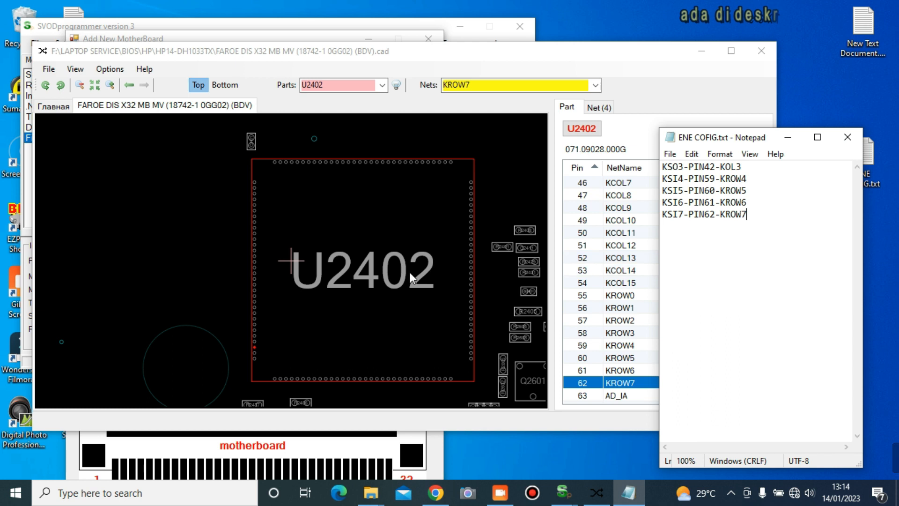
# - Switch the board viewer to the bottom side of the board and select keyboard connector KB1
pyautogui.click(138, 216)
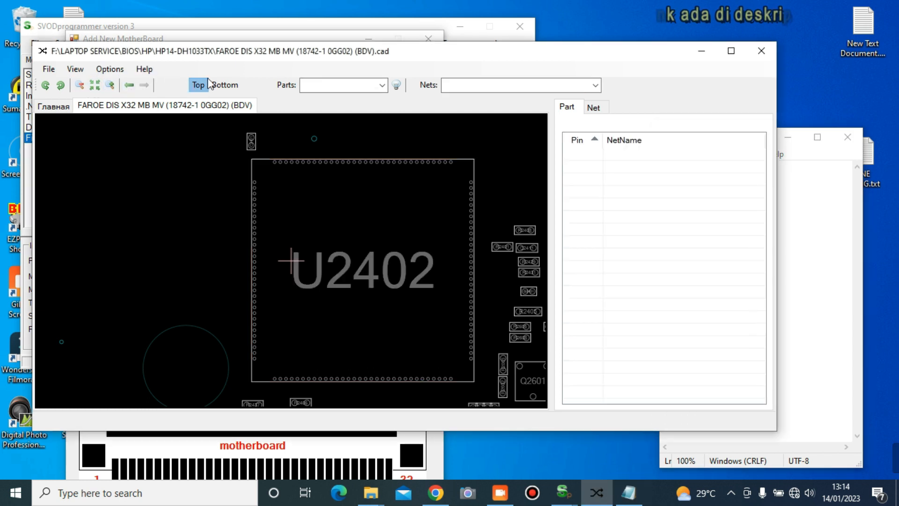
pyautogui.click(225, 85)
pyautogui.moveTo(387, 289); pyautogui.dragTo(330, 268)
pyautogui.moveTo(380, 310); pyautogui.dragTo(513, 434)
pyautogui.moveTo(320, 334); pyautogui.dragTo(399, 418)
pyautogui.moveTo(364, 286); pyautogui.dragTo(268, 166)
pyautogui.moveTo(344, 344); pyautogui.dragTo(333, 202)
pyautogui.moveTo(299, 295); pyautogui.dragTo(309, 182)
pyautogui.click(78, 86)
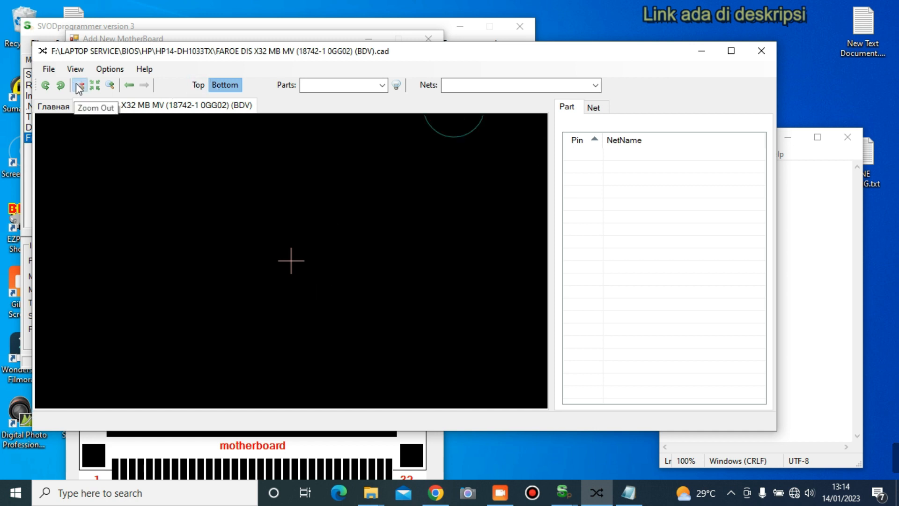
pyautogui.click(79, 86)
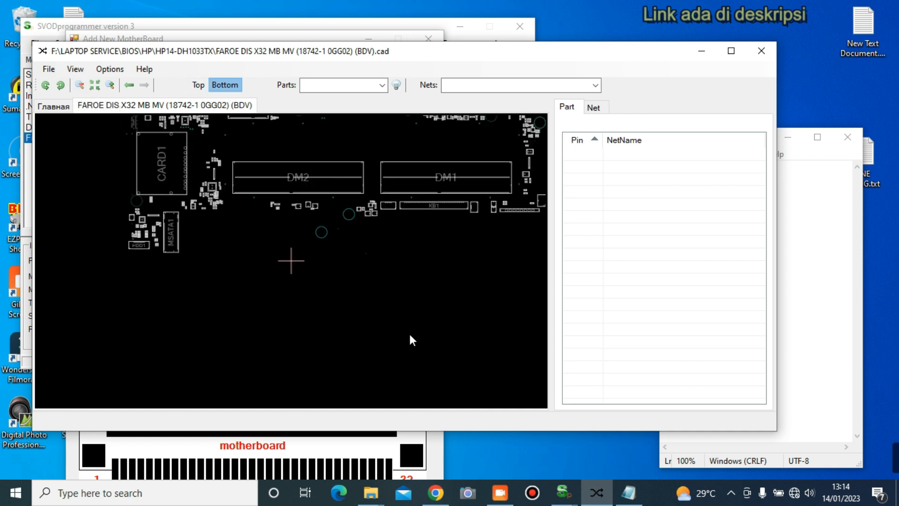
pyautogui.moveTo(409, 332); pyautogui.dragTo(251, 313)
pyautogui.click(277, 188)
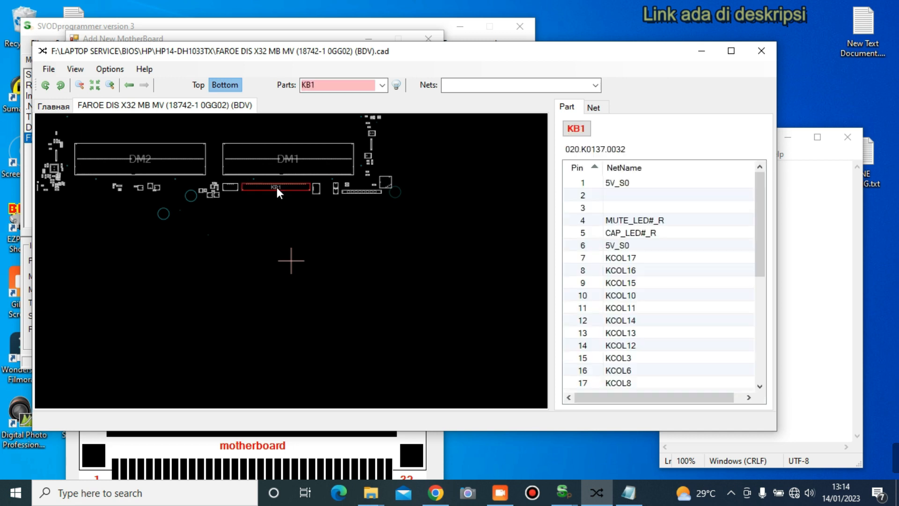
pyautogui.click(111, 87)
pyautogui.moveTo(415, 202); pyautogui.dragTo(376, 348)
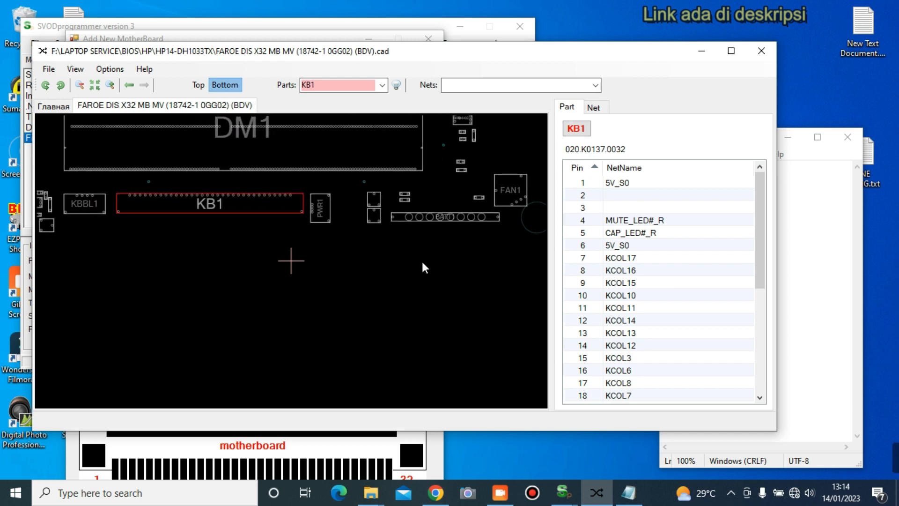
# - Review KB1's pin list to its end, selecting pin 32, and compare it with the connector pins in the Add New MotherBoard window
pyautogui.moveTo(758, 201); pyautogui.dragTo(759, 313)
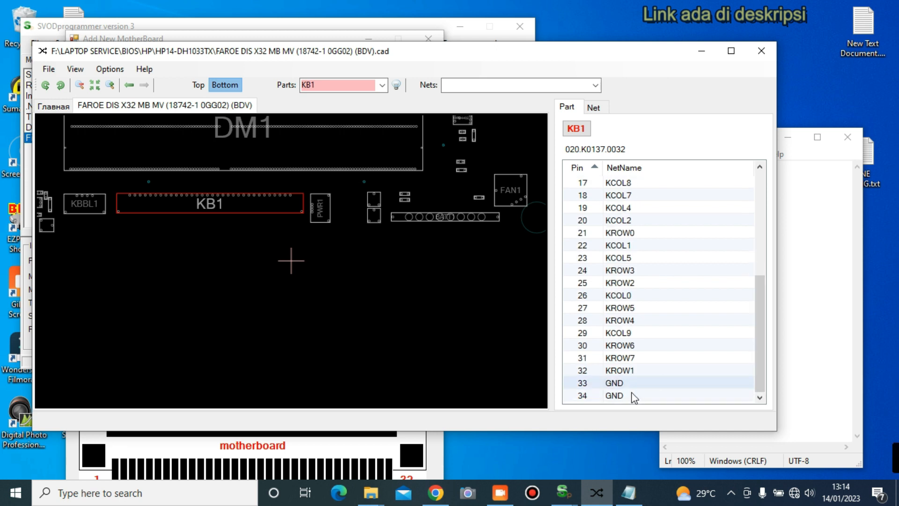
pyautogui.click(602, 372)
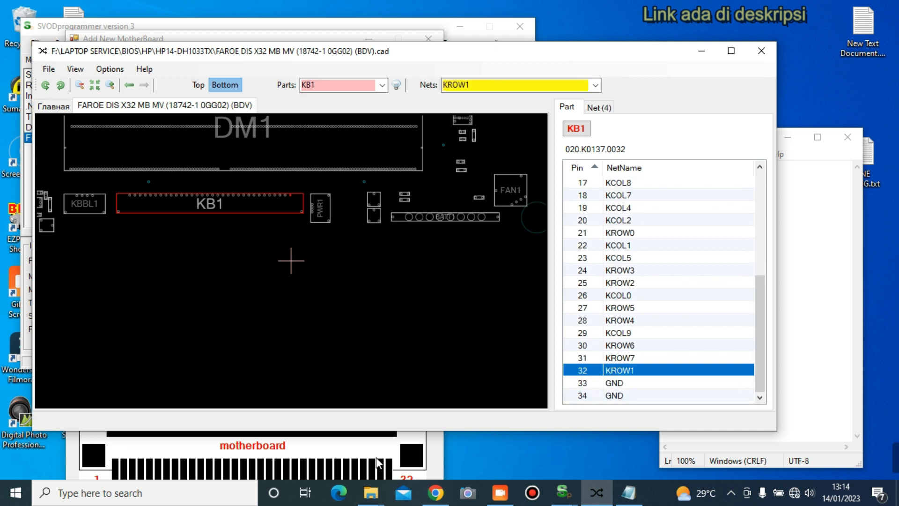
pyautogui.click(376, 457)
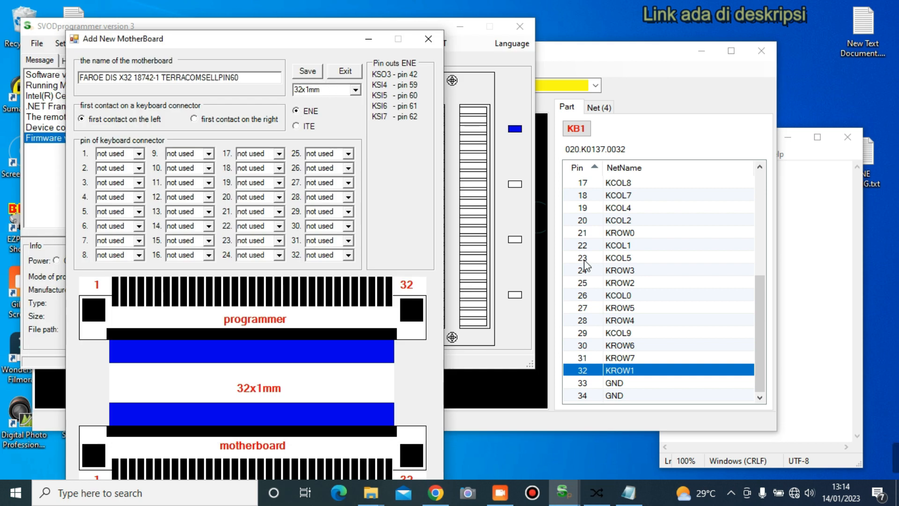
# - Move the Notepad window aside so the notes and KB1's pin list can be read side by side
pyautogui.click(800, 218)
pyautogui.moveTo(719, 142); pyautogui.dragTo(833, 123)
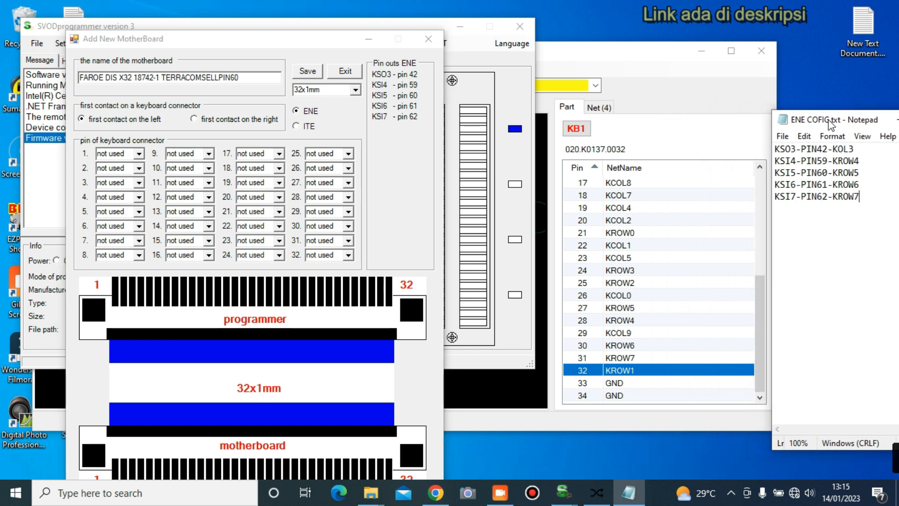
pyautogui.click(734, 107)
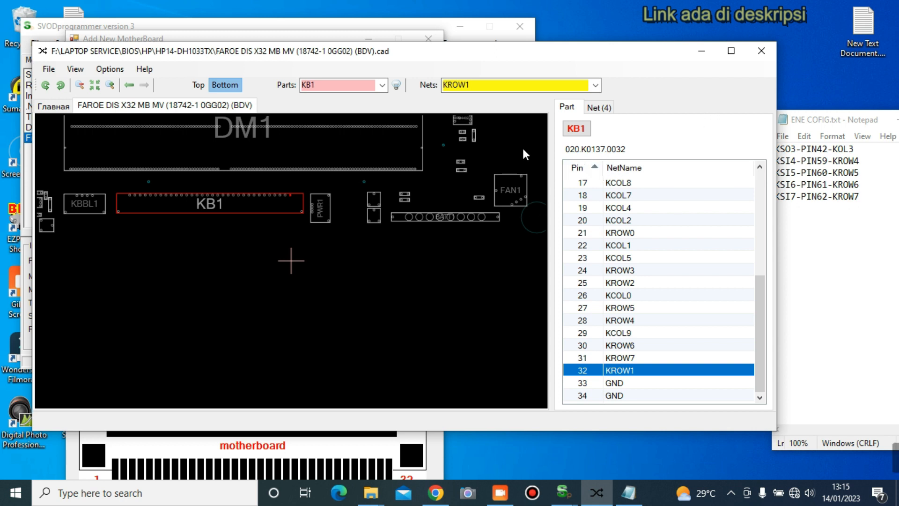
# - Check the KSO3 net name against KB1's pin list and correct it in Notepad to "KCOL3"
pyautogui.click(838, 148)
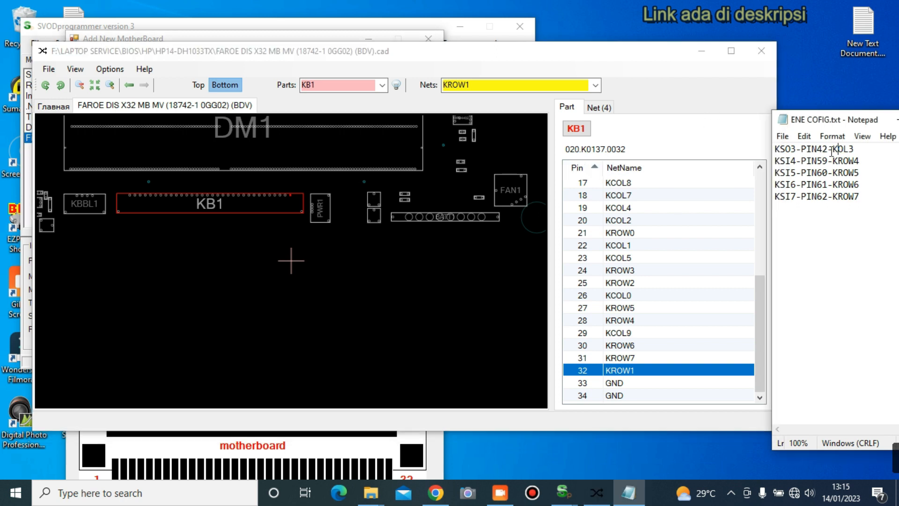
pyautogui.moveTo(760, 308); pyautogui.dragTo(754, 248)
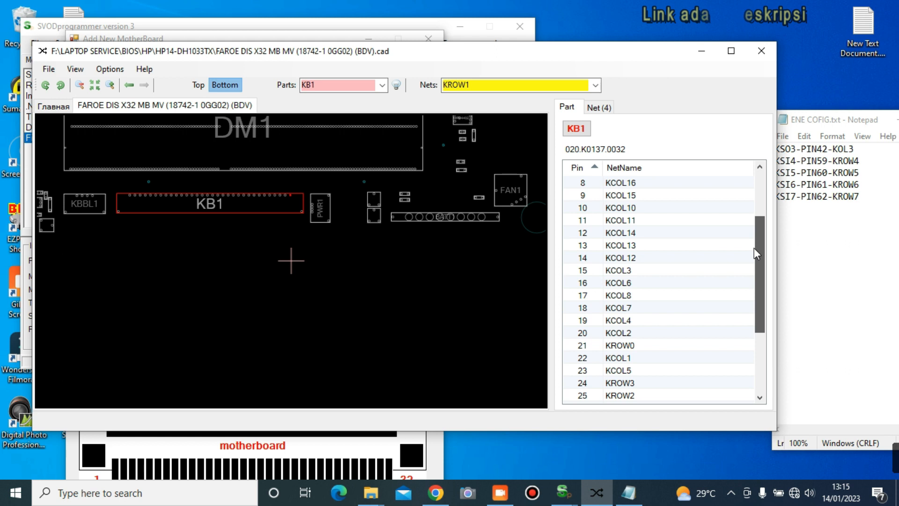
pyautogui.moveTo(753, 248); pyautogui.dragTo(761, 309)
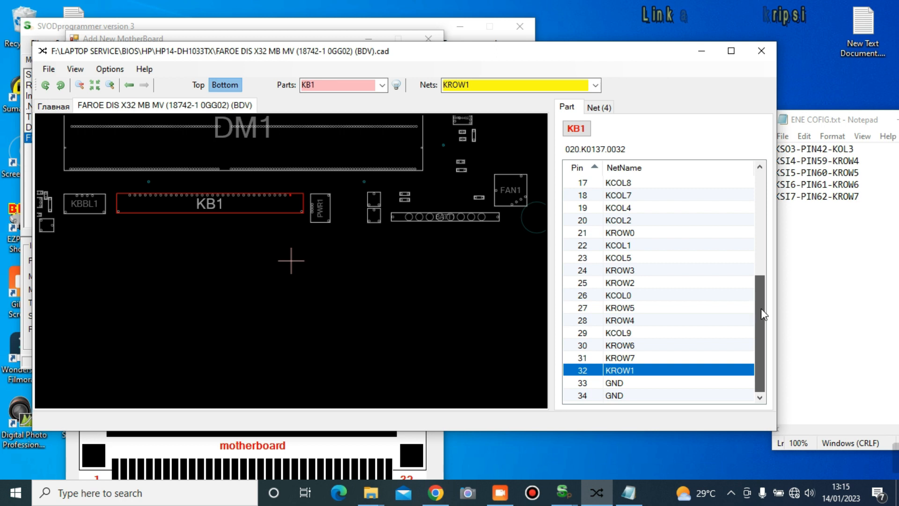
pyautogui.moveTo(761, 314); pyautogui.dragTo(755, 276)
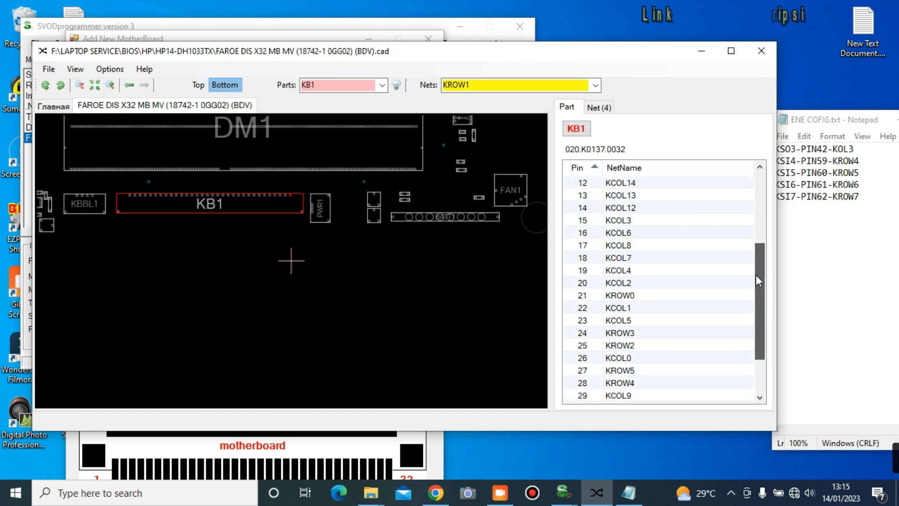
pyautogui.click(839, 148)
pyautogui.write('C')
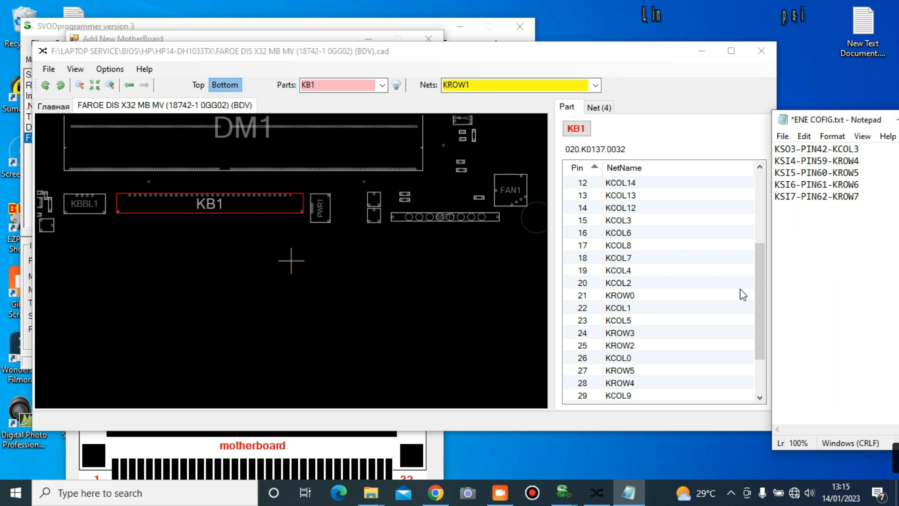
# - Locate KCOL3 on pin 15 of KB1 and assign ENE KSO3 to keyboard connector pin 15 in the Add New MotherBoard window
pyautogui.moveTo(758, 311); pyautogui.dragTo(757, 298)
pyautogui.click(614, 244)
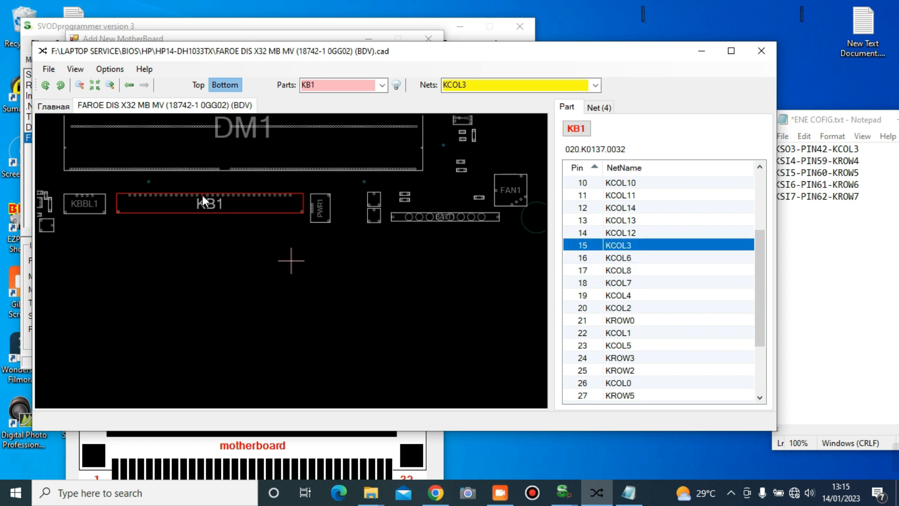
pyautogui.moveTo(202, 195)
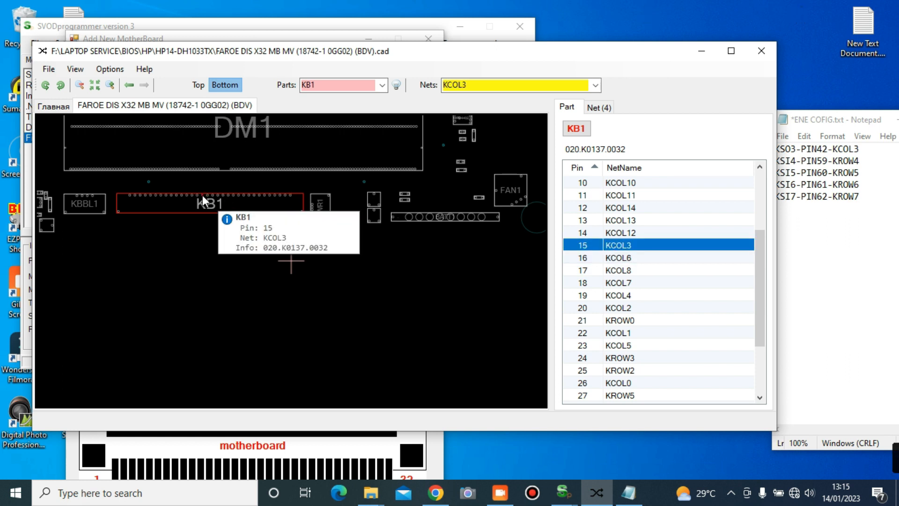
pyautogui.click(346, 435)
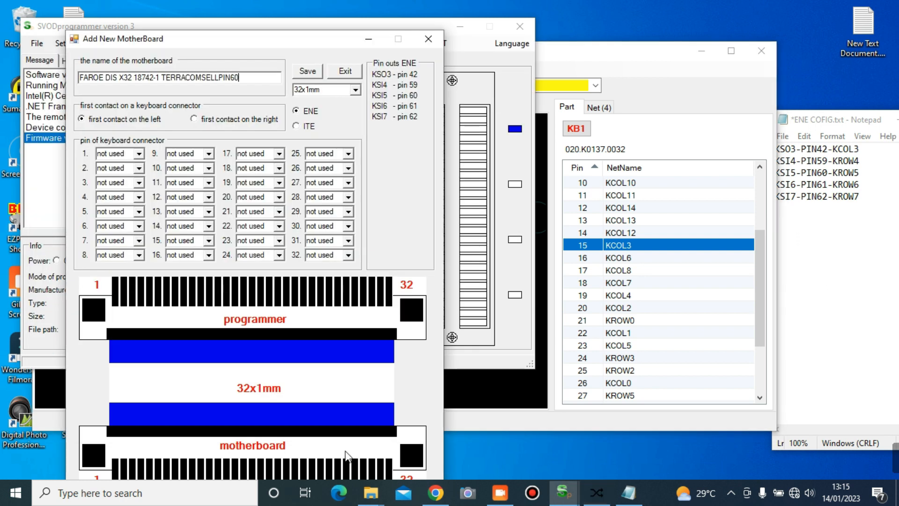
pyautogui.click(209, 240)
pyautogui.click(201, 258)
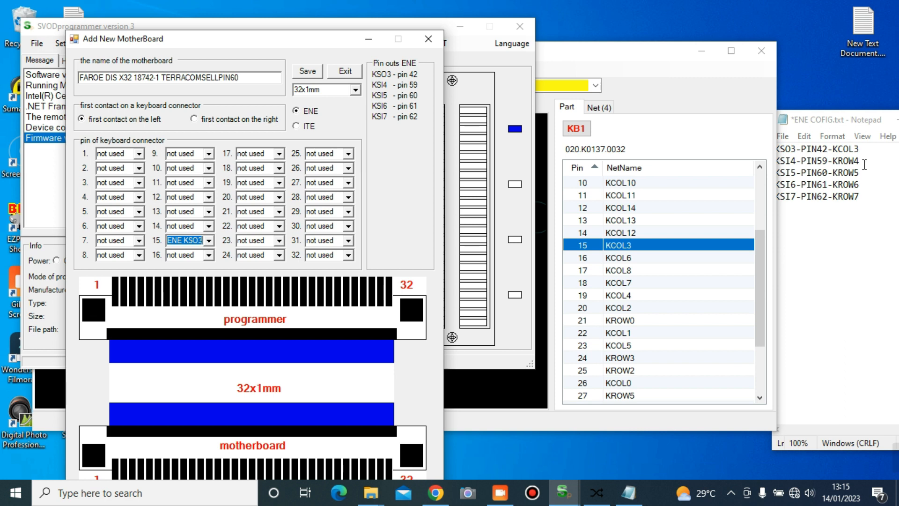
# - Locate KROW4 on pin 28 of KB1 and assign ENE KSI4 to keyboard connector pin 28
pyautogui.click(839, 170)
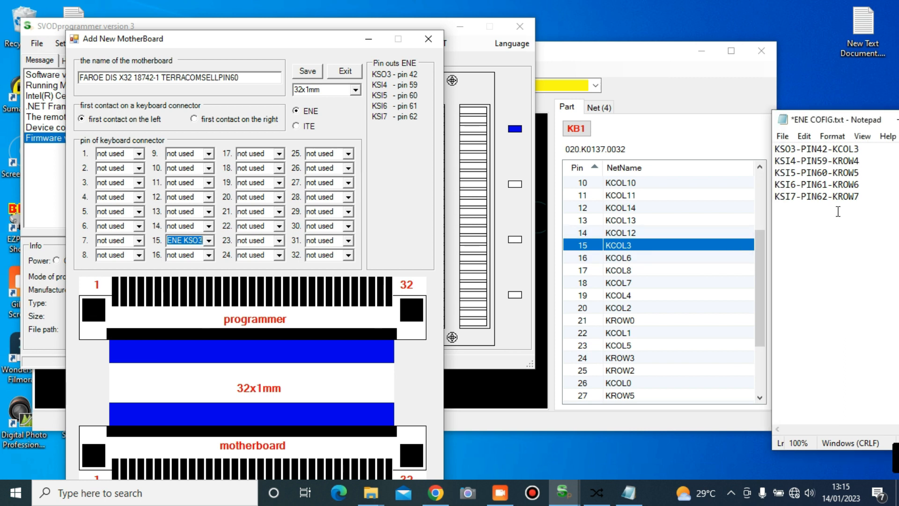
pyautogui.moveTo(756, 269); pyautogui.dragTo(755, 294)
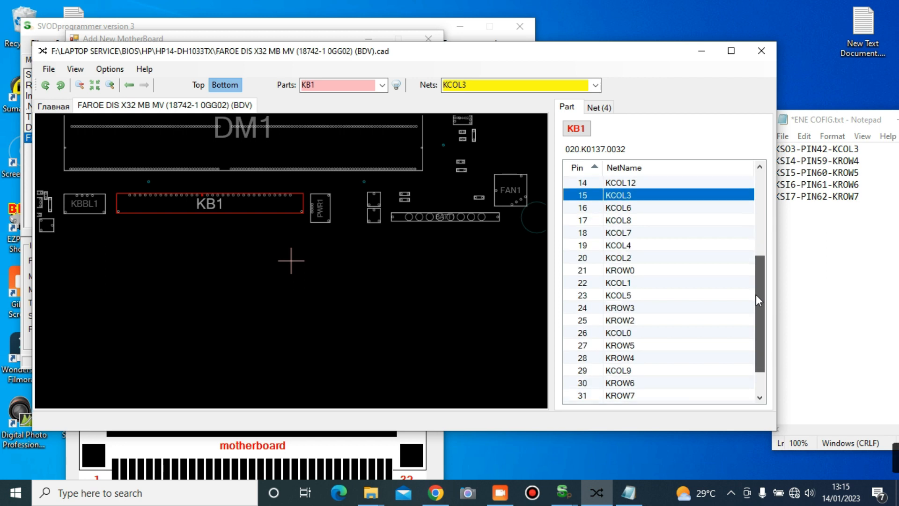
pyautogui.click(613, 361)
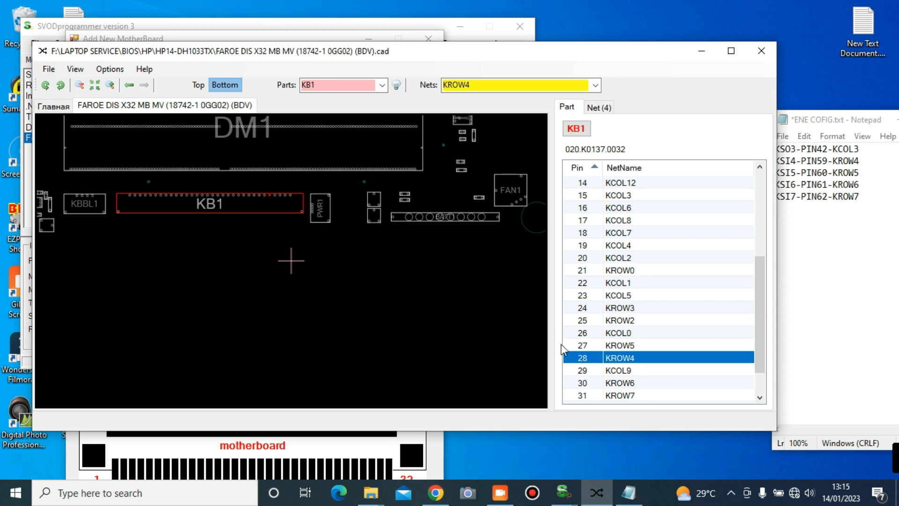
pyautogui.click(392, 439)
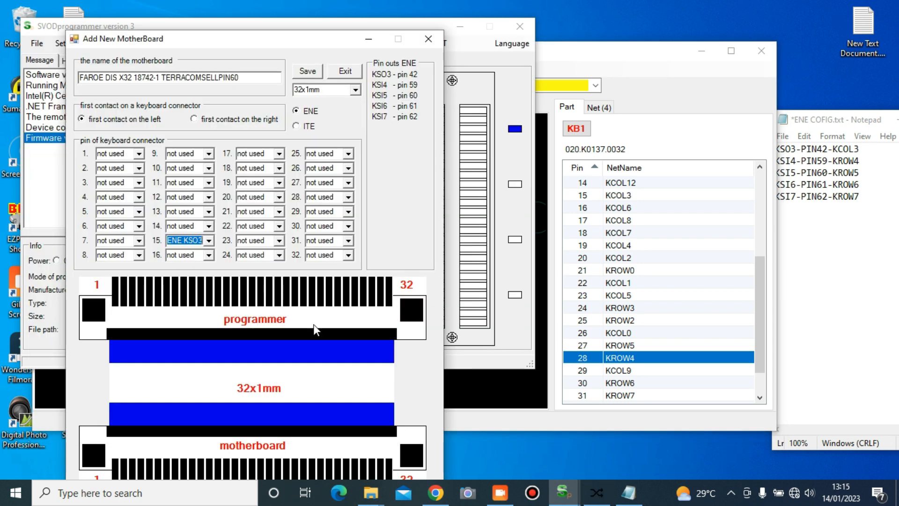
pyautogui.click(348, 196)
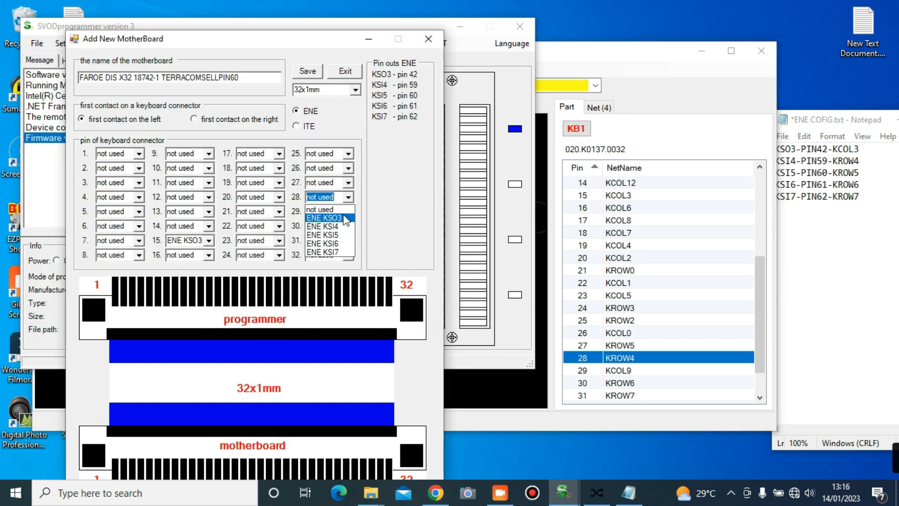
pyautogui.click(329, 226)
# - Locate KROW5 on pin 27 of KB1 and assign ENE KSI5 to keyboard connector pin 27
pyautogui.click(873, 172)
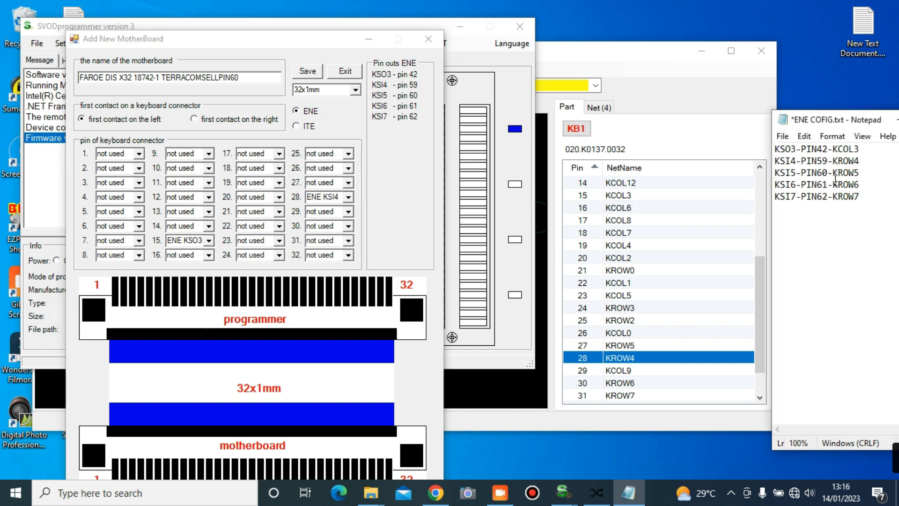
pyautogui.click(623, 345)
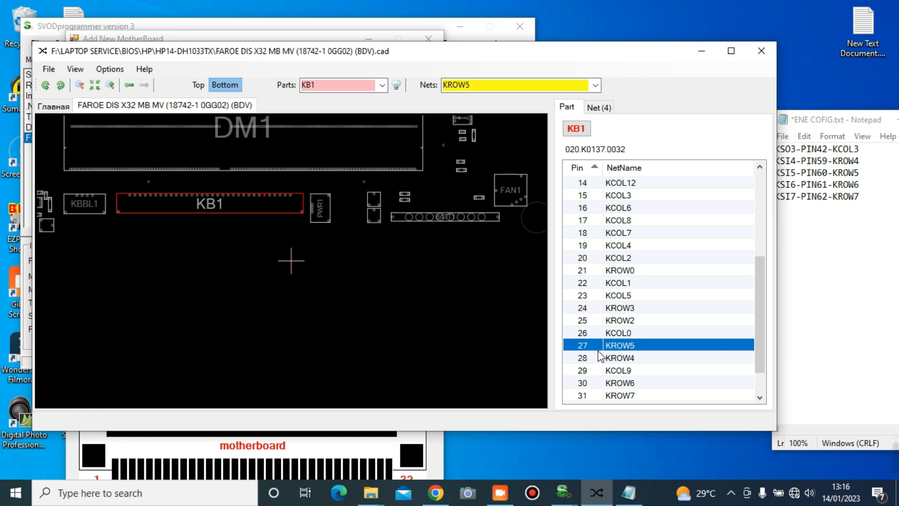
pyautogui.click(380, 447)
pyautogui.click(349, 182)
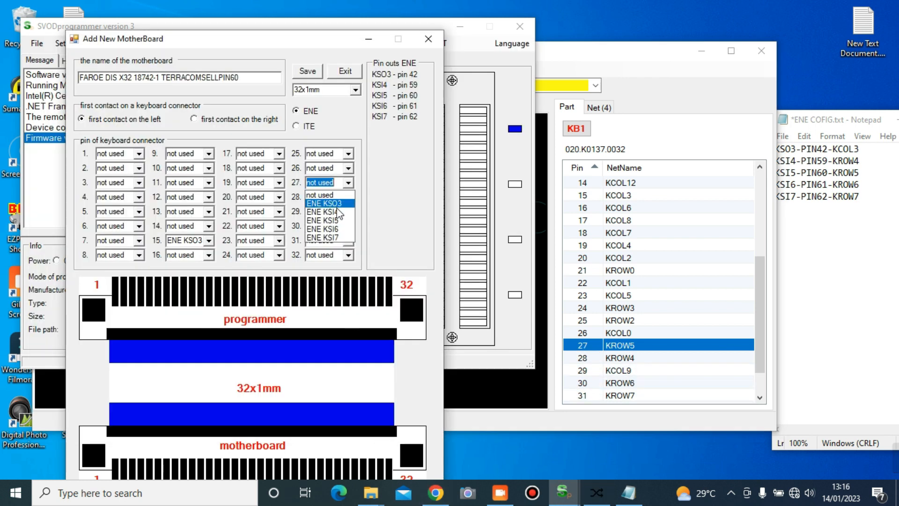
pyautogui.click(323, 219)
# - Locate KROW6 on pin 30 of KB1 and assign ENE KSI6 to keyboard connector pin 30
pyautogui.click(876, 183)
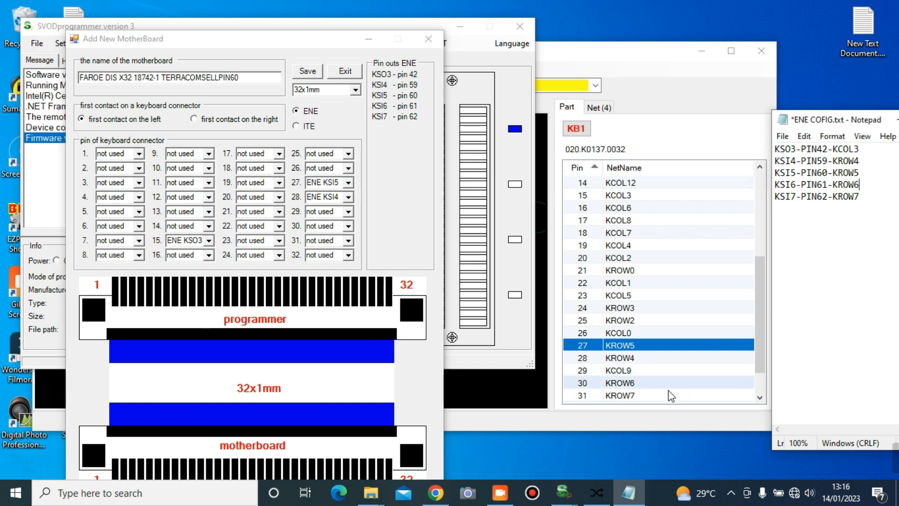
pyautogui.click(649, 383)
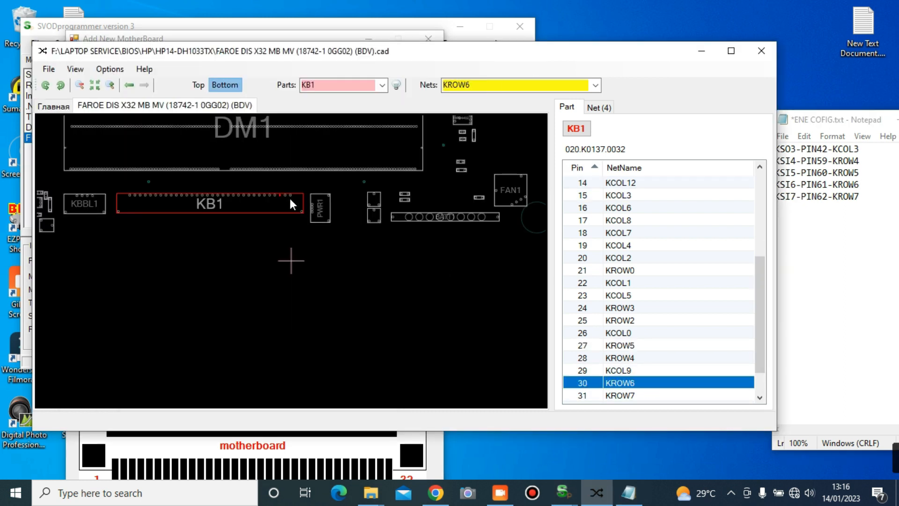
pyautogui.click(398, 448)
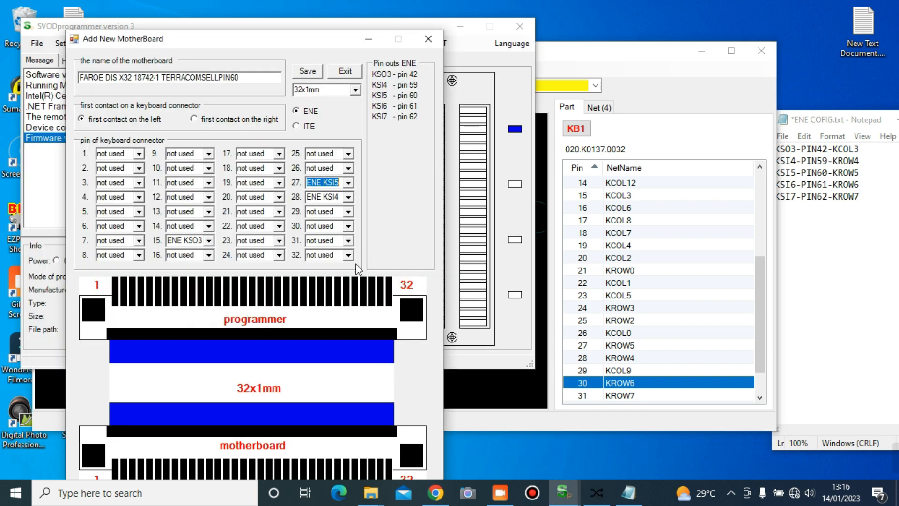
pyautogui.click(349, 227)
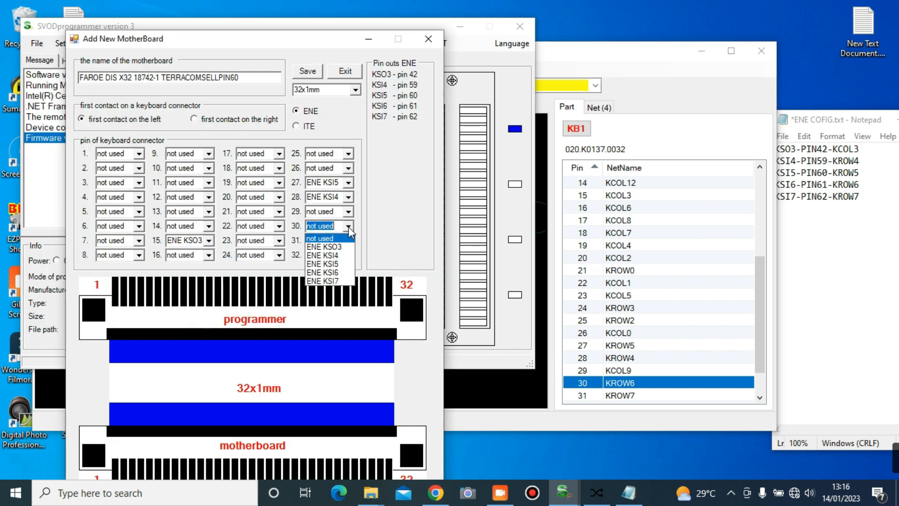
pyautogui.click(329, 272)
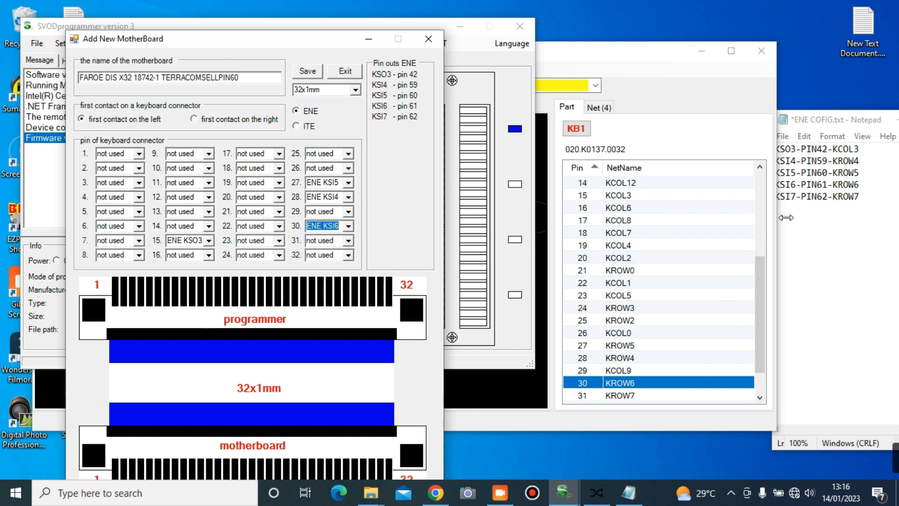
# - Assign ENE KSI7 to keyboard connector pin 31, matching KROW7 on KB1, and save the new motherboard entry
pyautogui.click(641, 396)
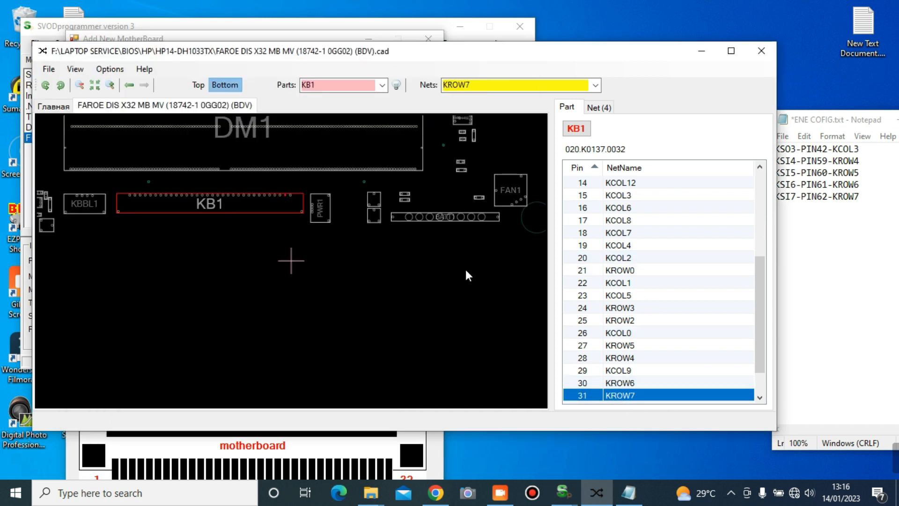
pyautogui.click(401, 437)
pyautogui.click(347, 244)
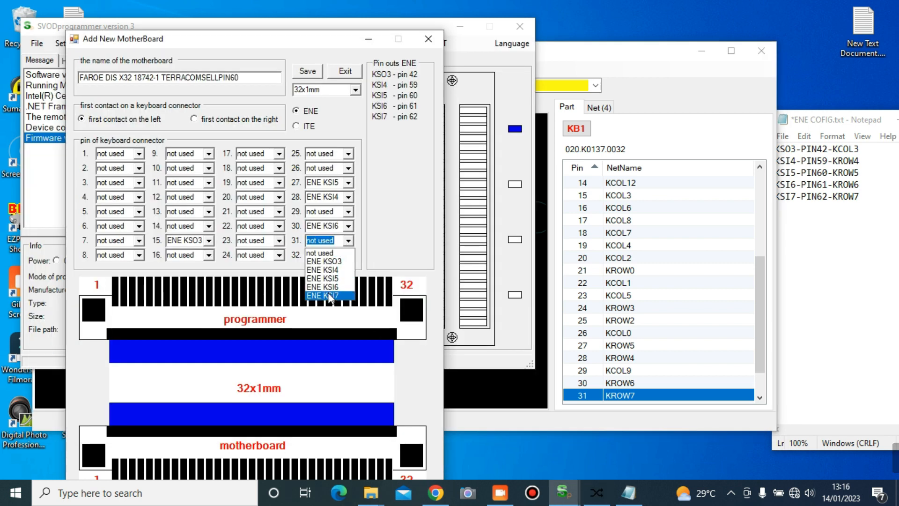
pyautogui.click(328, 291)
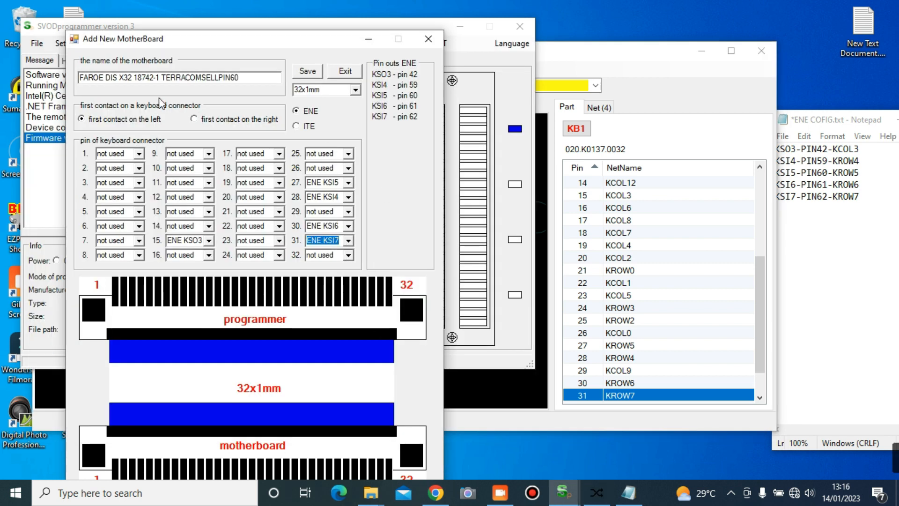
pyautogui.click(304, 71)
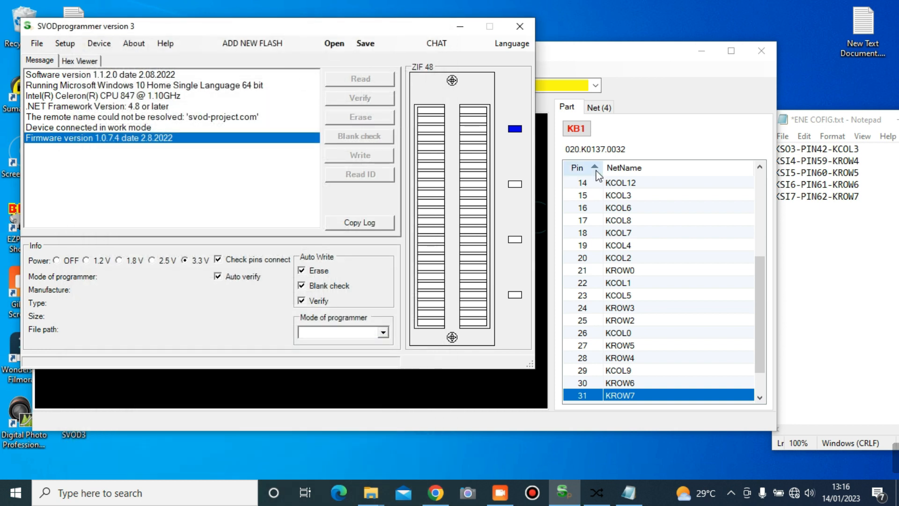